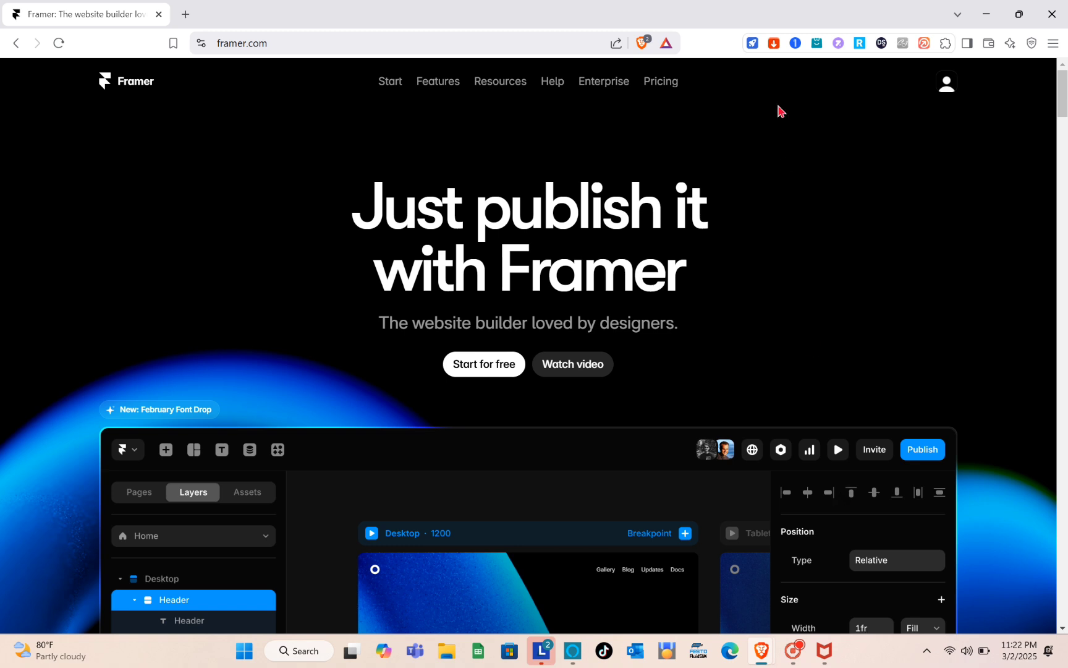
# - Select the framer.com address, then choose 'Start for free' to begin signing up
pyautogui.moveTo(289, 44); pyautogui.dragTo(222, 43)
pyautogui.click(272, 109)
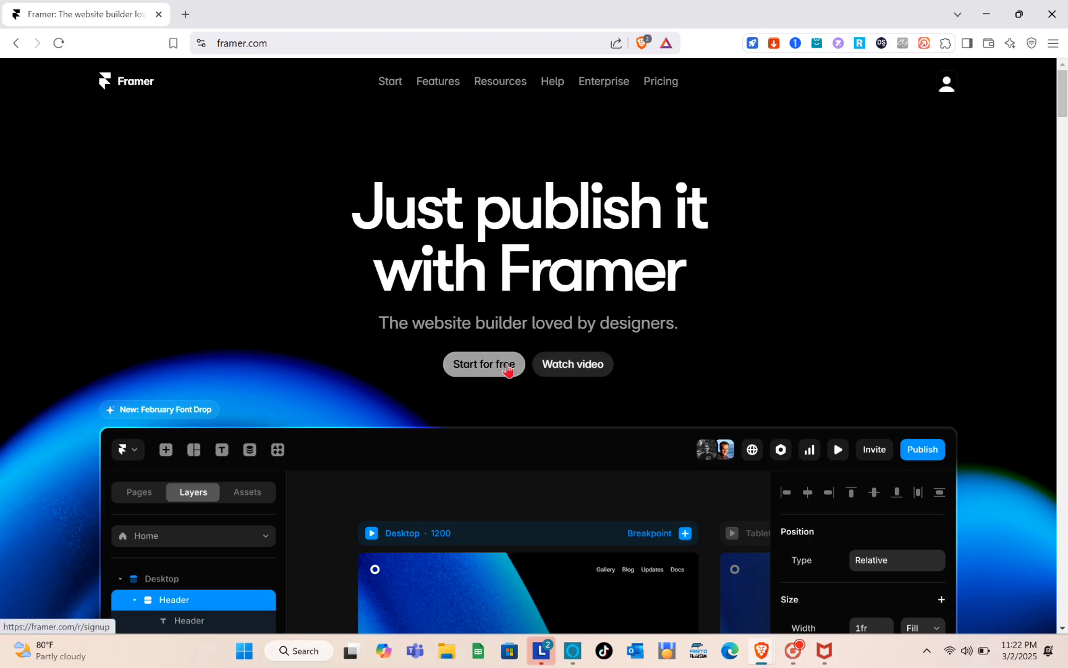
pyautogui.click(742, 637)
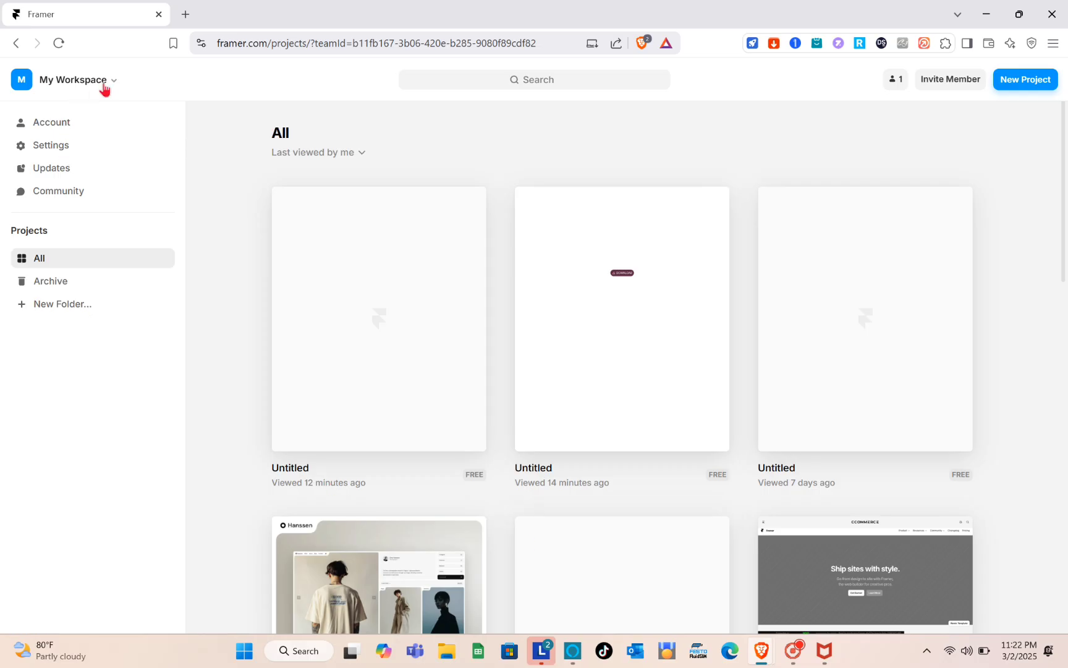
# - Browse the My Workspace projects dashboard and create a new blank project
pyautogui.click(108, 86)
pyautogui.click(108, 86)
pyautogui.scroll(-8, 668, 492)
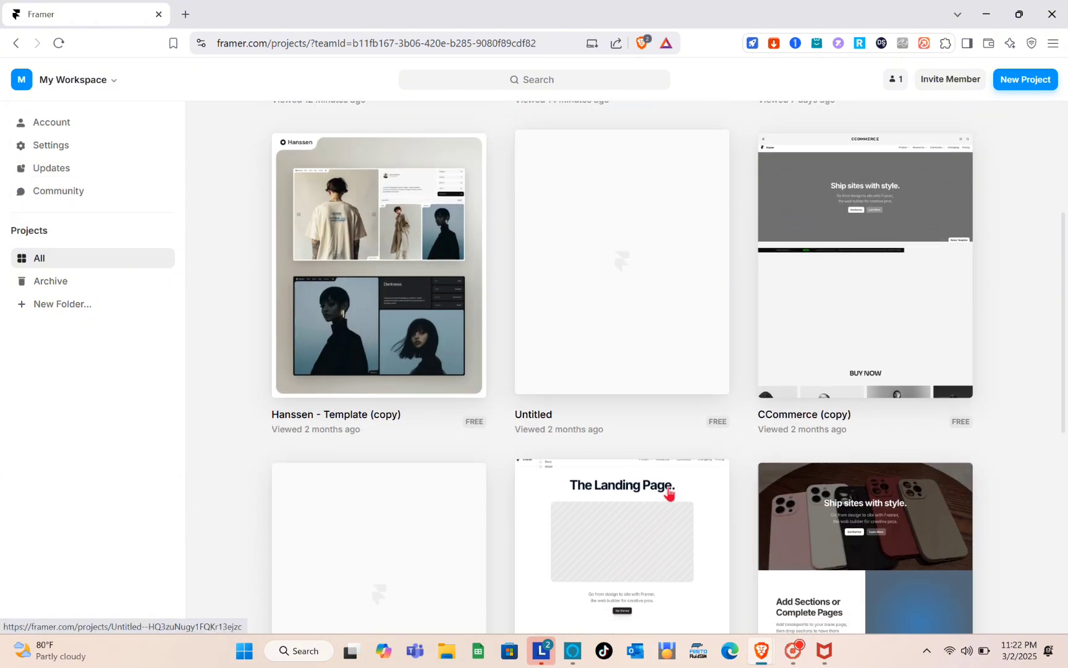
pyautogui.scroll(8, 669, 493)
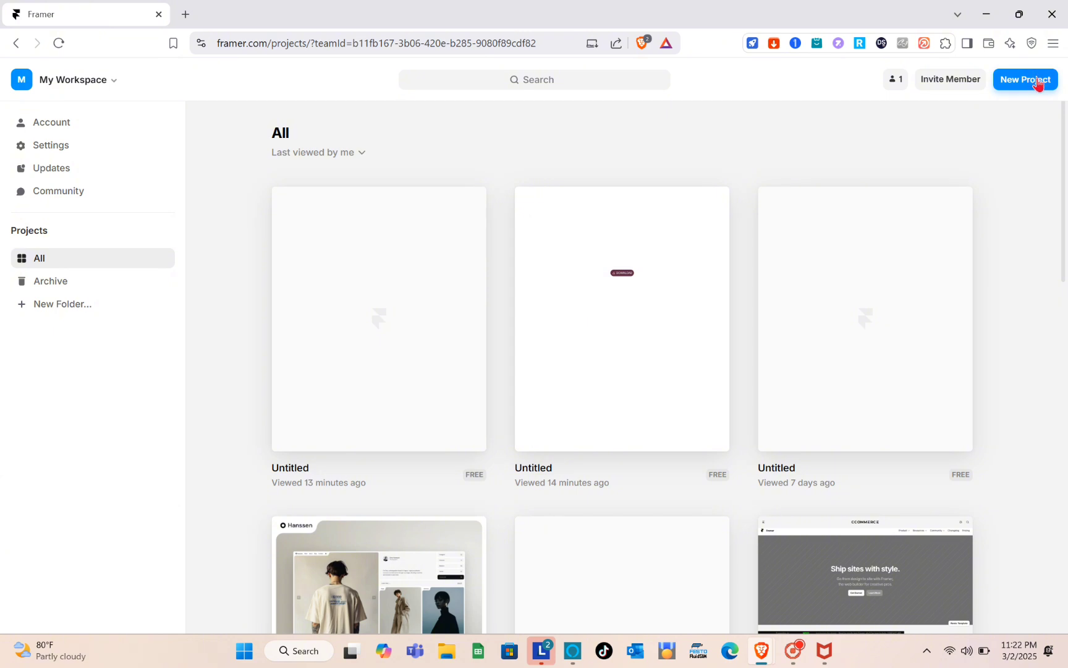
pyautogui.click(1025, 110)
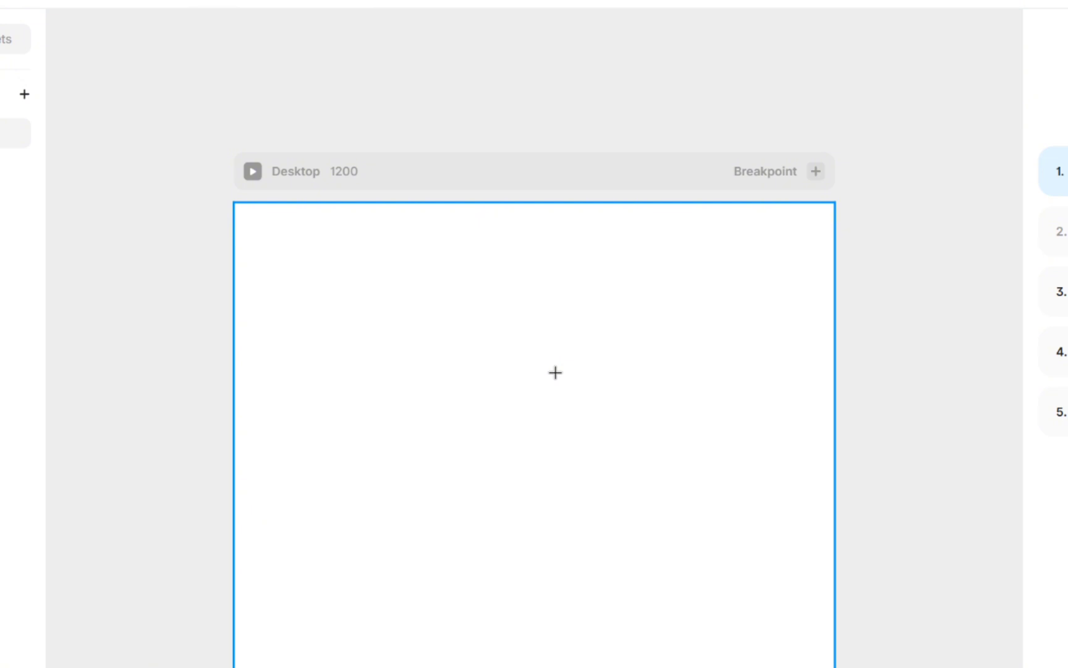
# - Change the Desktop 1200 frame's fill from white #FFFFFF to red #B03838
pyautogui.click(556, 372)
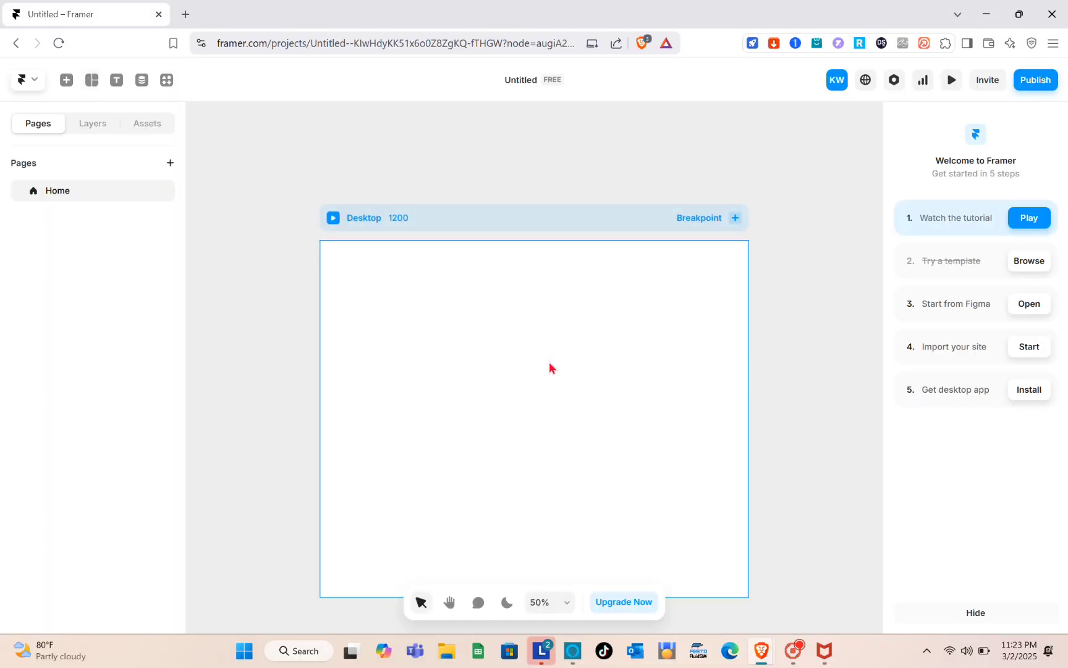
pyautogui.click(550, 367)
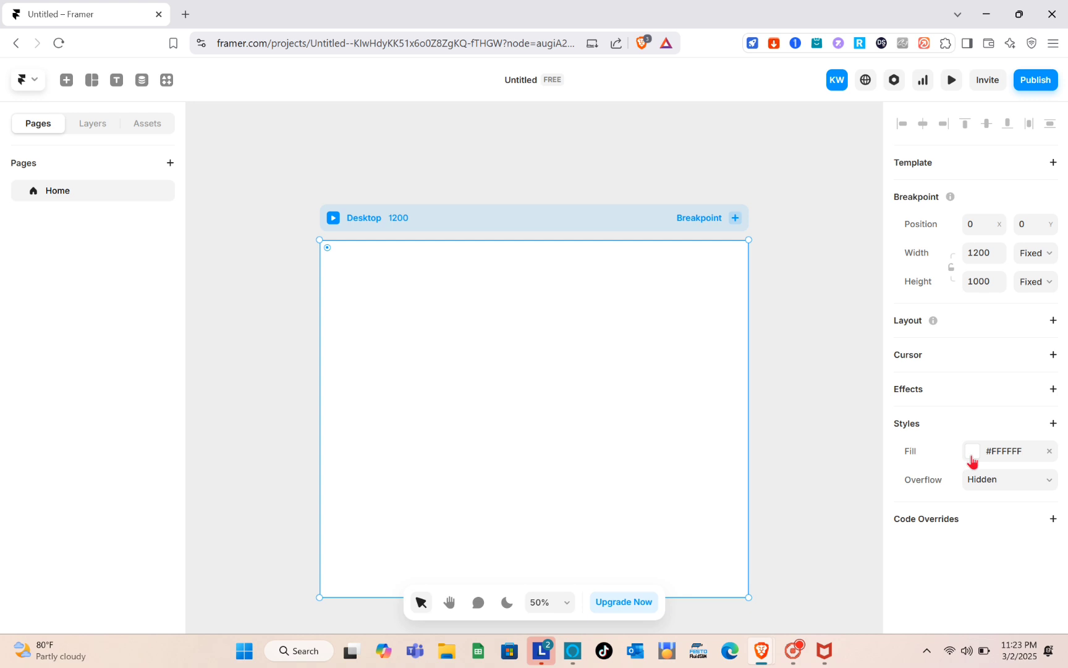
pyautogui.click(972, 451)
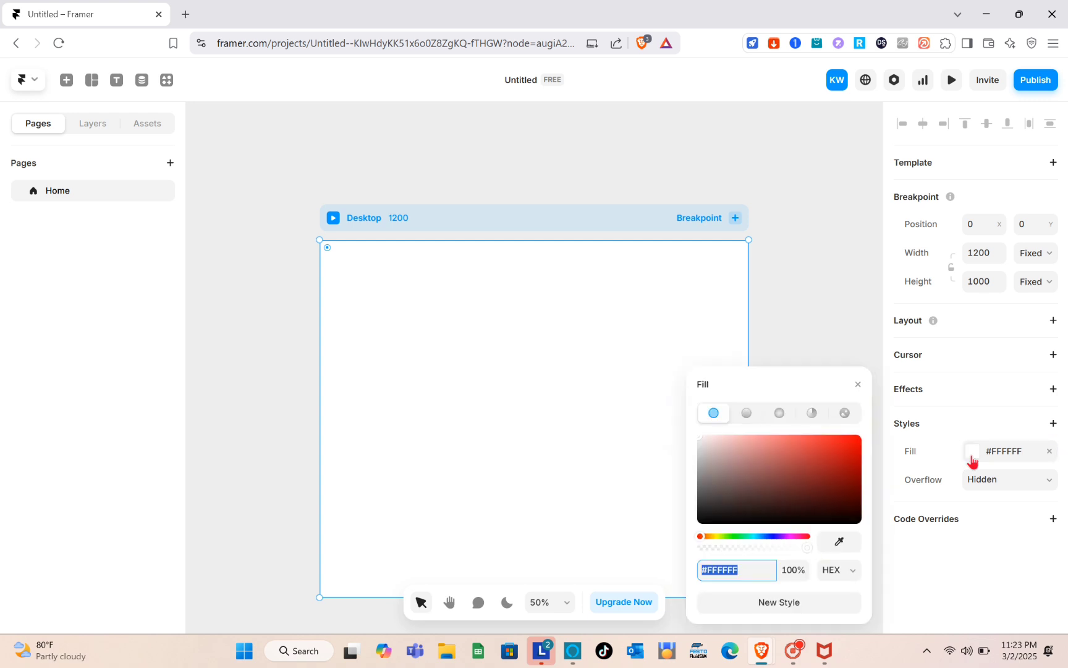
pyautogui.moveTo(779, 448); pyautogui.dragTo(809, 467)
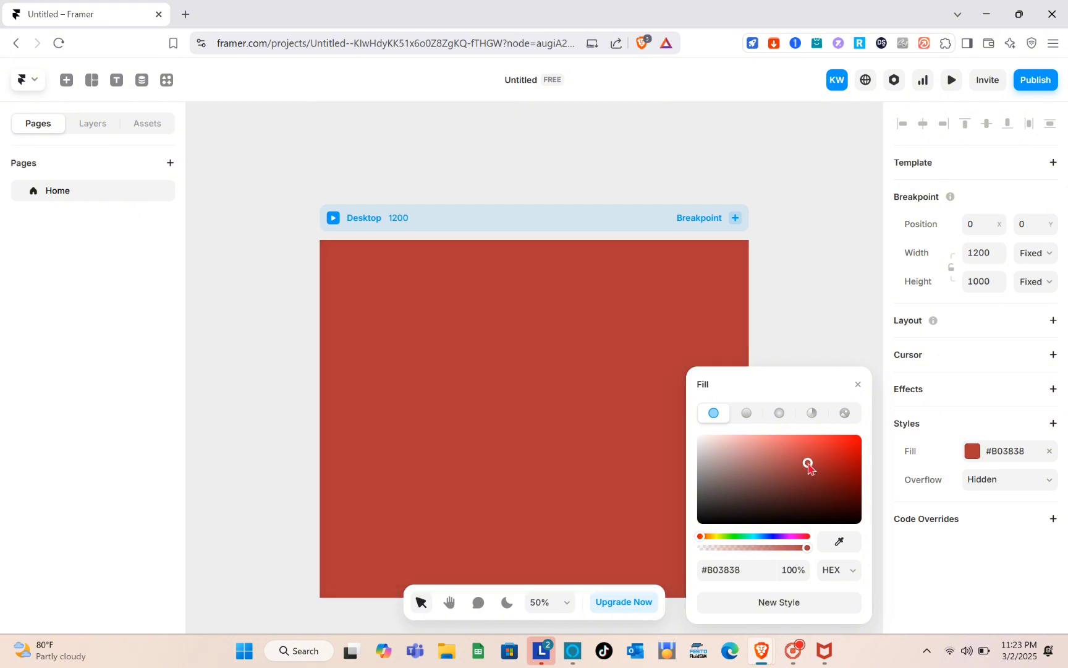
pyautogui.click(858, 384)
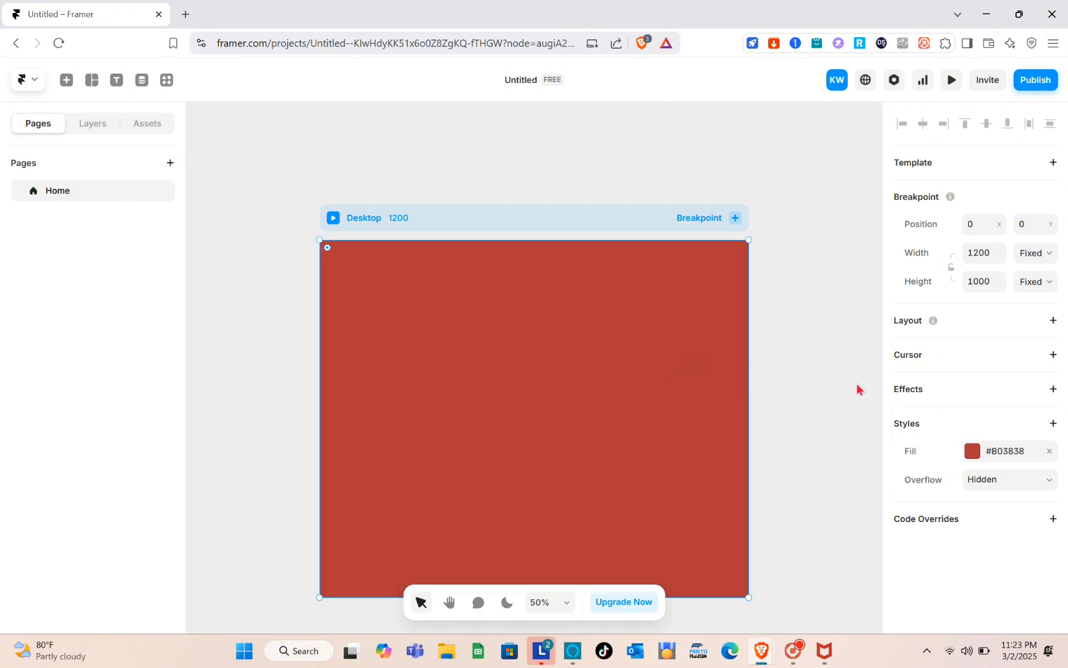
pyautogui.click(810, 361)
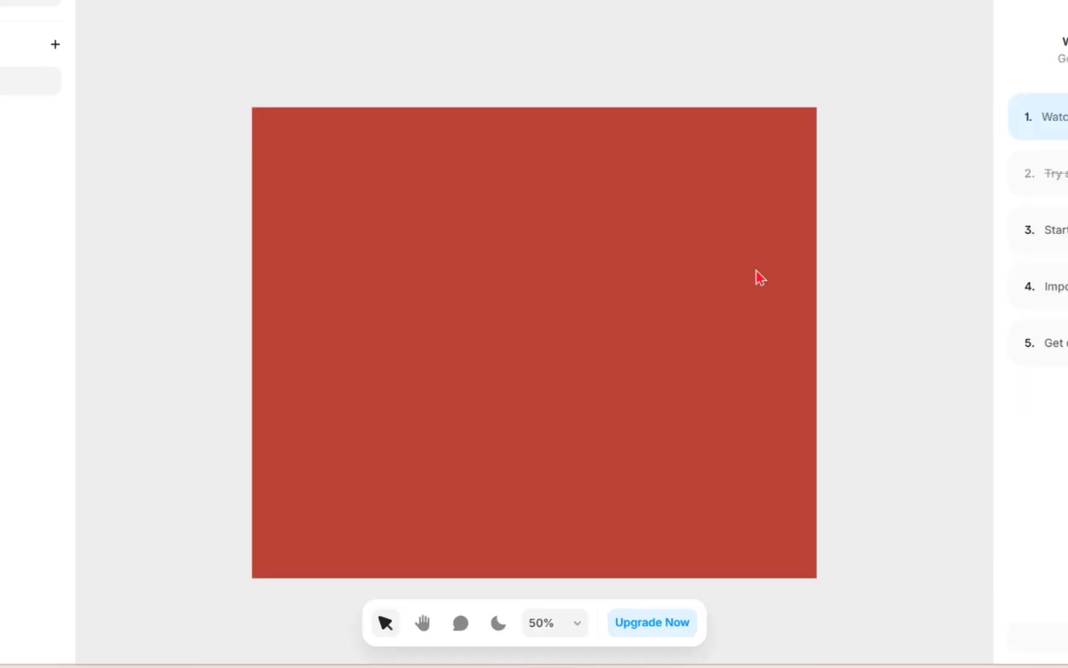
pyautogui.scroll(-3, 684, 270)
pyautogui.click(684, 270)
pyautogui.scroll(3, 684, 270)
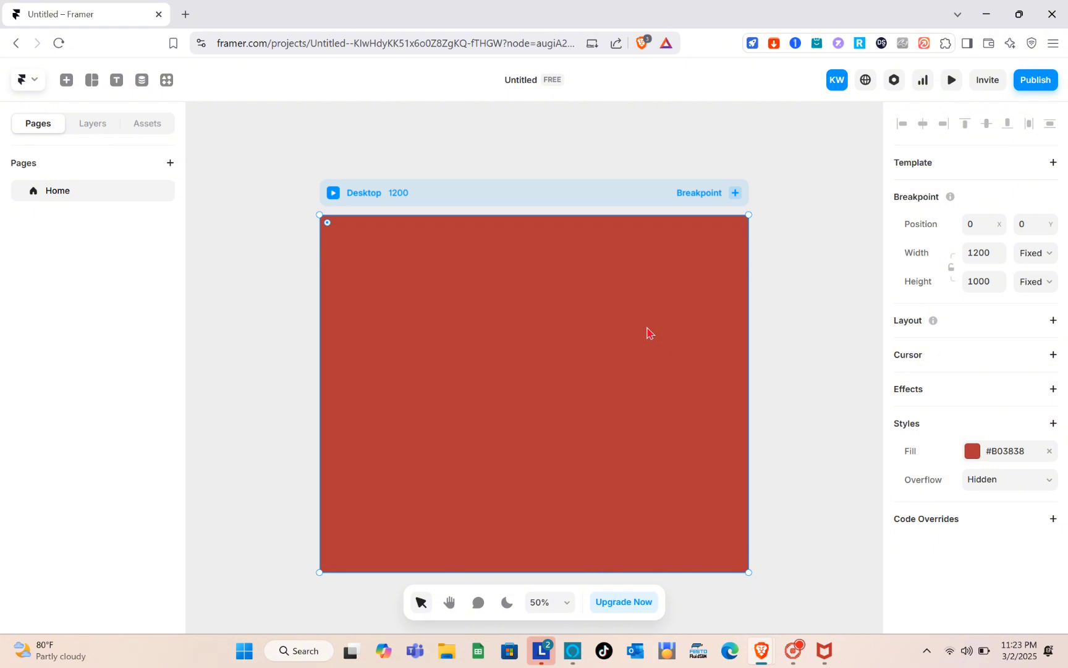
# - Add a large 'CLICK ME' text label on the red Desktop frame
pyautogui.press('t')
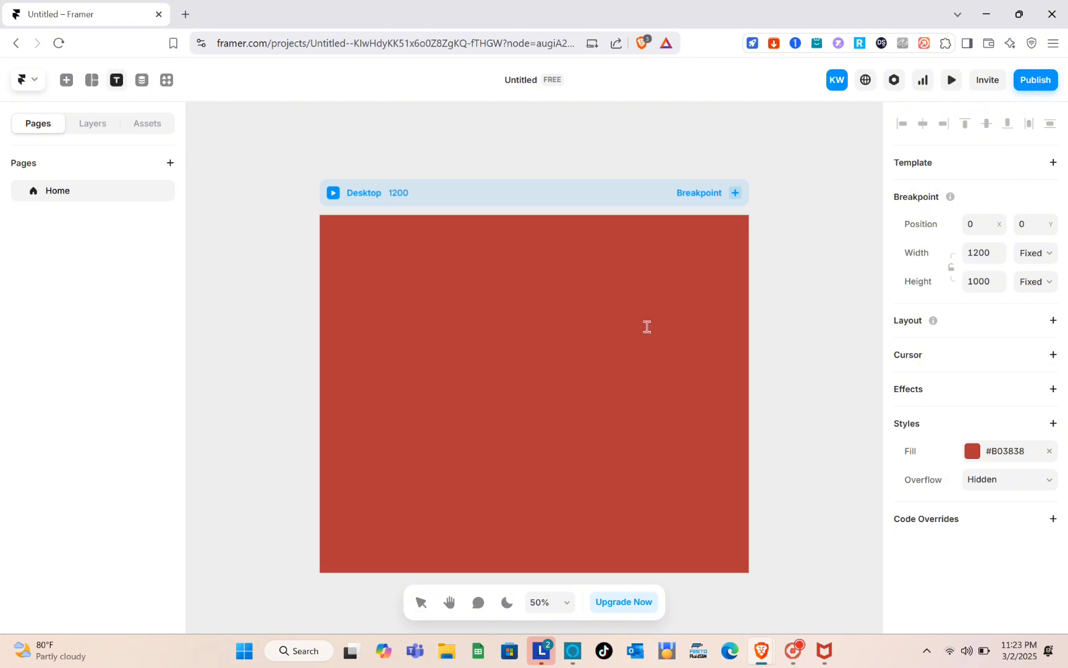
pyautogui.click(530, 373)
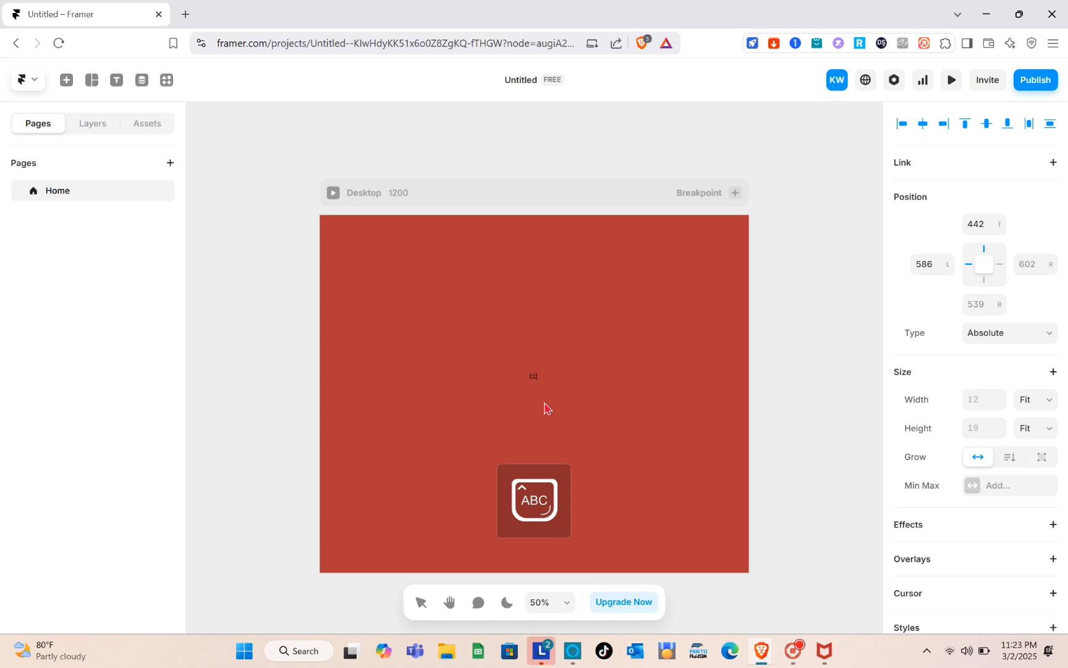
pyautogui.write('CLICK ME')
pyautogui.press('Escape')
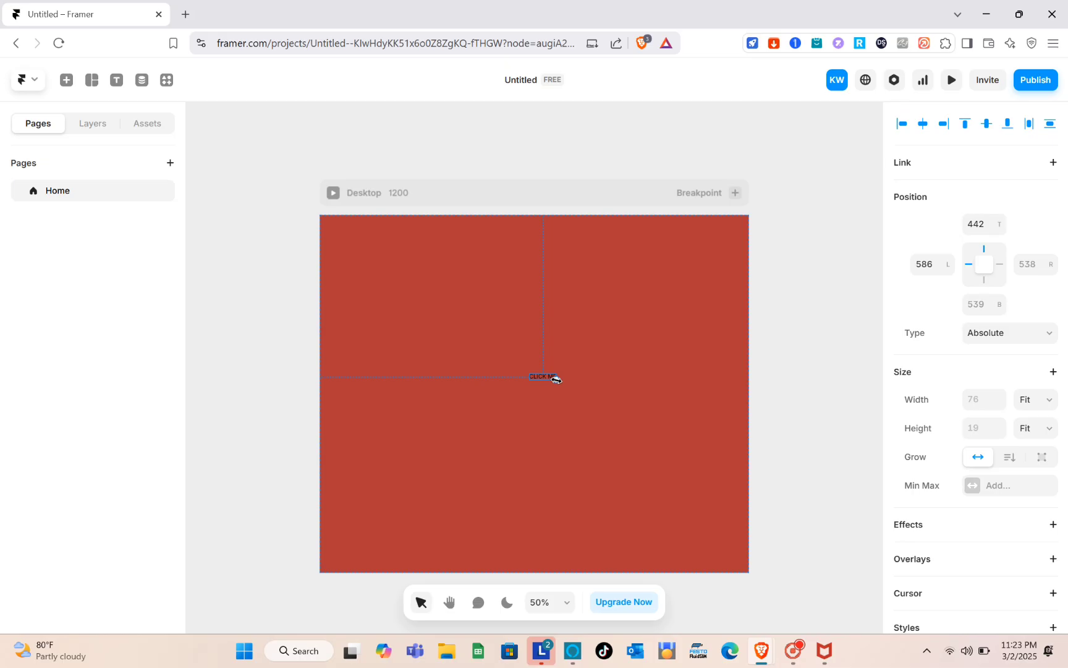
pyautogui.moveTo(565, 396); pyautogui.dragTo(721, 502)
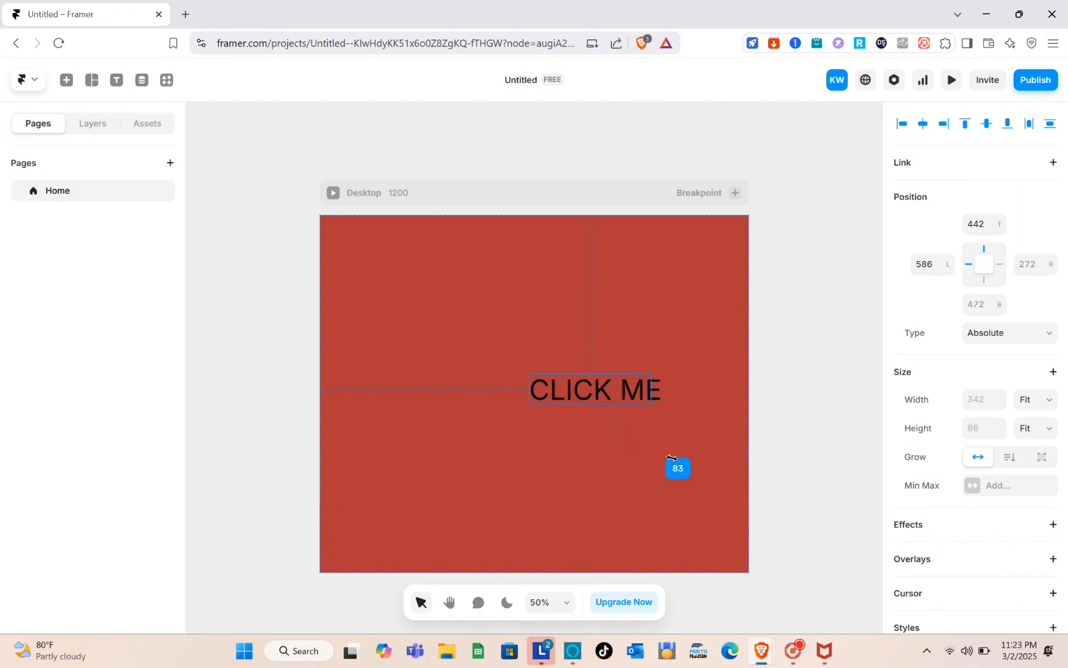
pyautogui.moveTo(671, 458); pyautogui.dragTo(572, 398)
pyautogui.press('Escape')
# - Draw a blue 546×164 box behind the CLICK ME text
pyautogui.press('f')
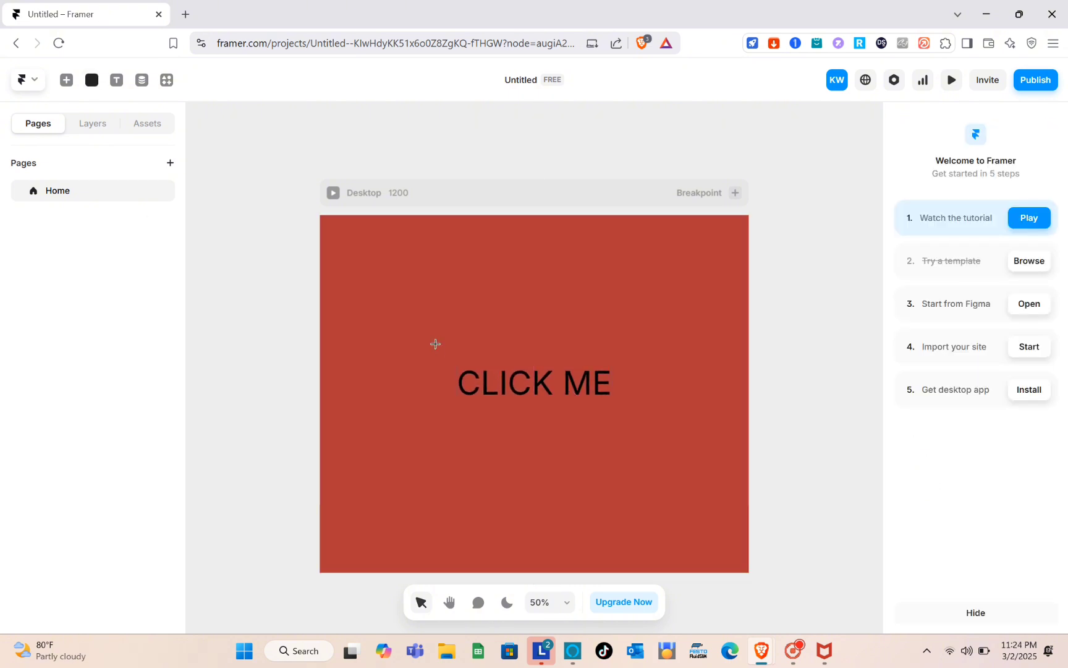
pyautogui.moveTo(439, 354)
pyautogui.mouseDown()
pyautogui.moveTo(649, 416)
pyautogui.moveTo(633, 413)
pyautogui.mouseUp()
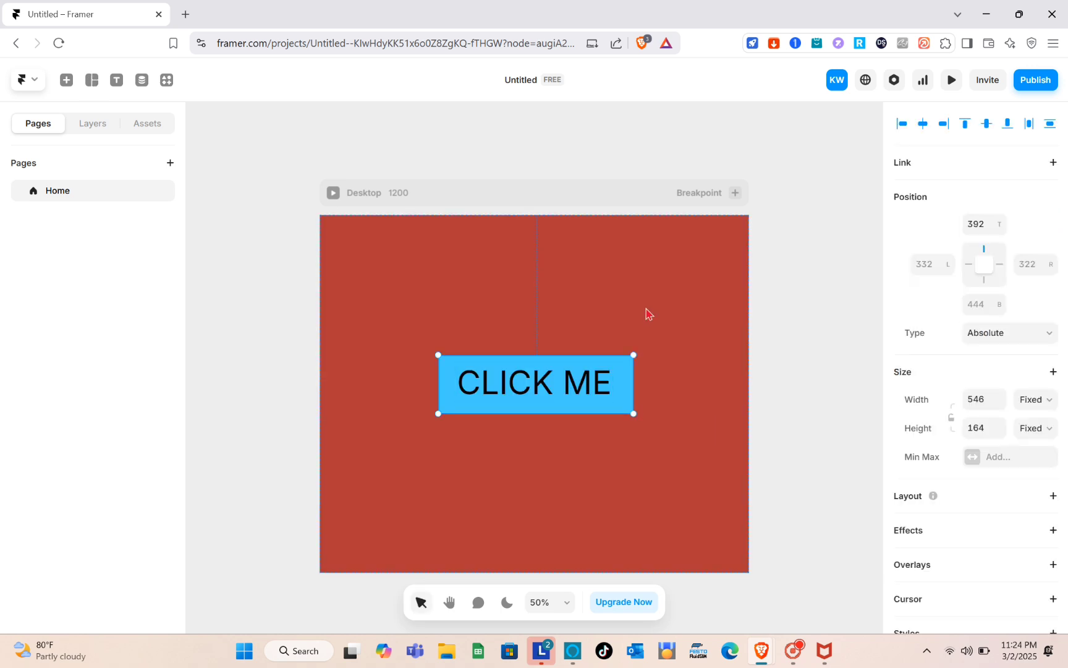
pyautogui.press('Escape')
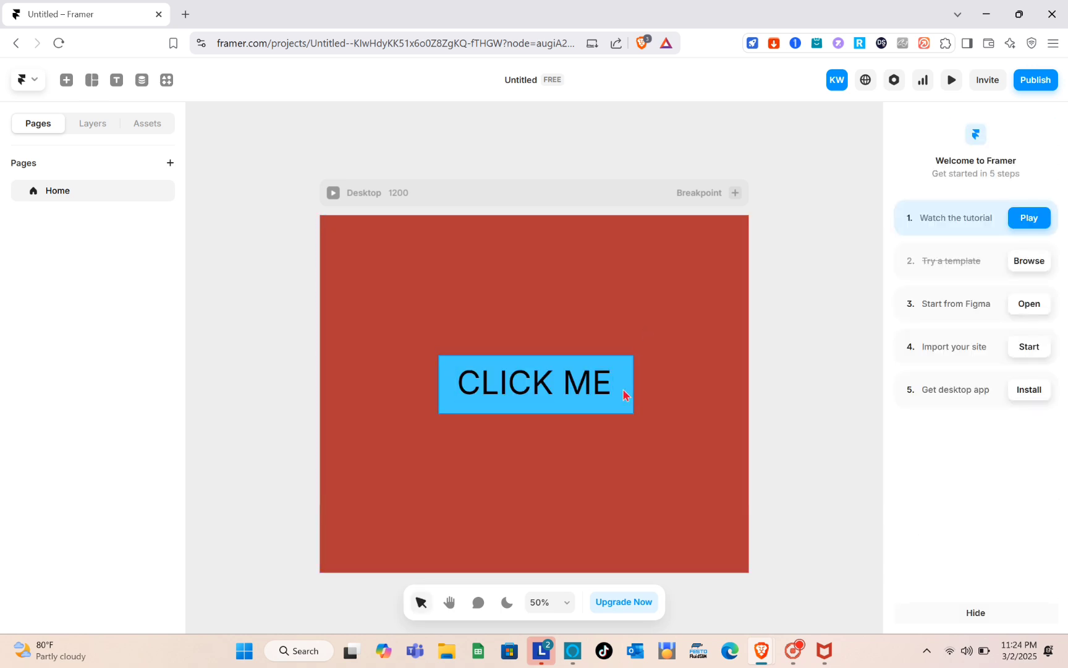
pyautogui.click(624, 394)
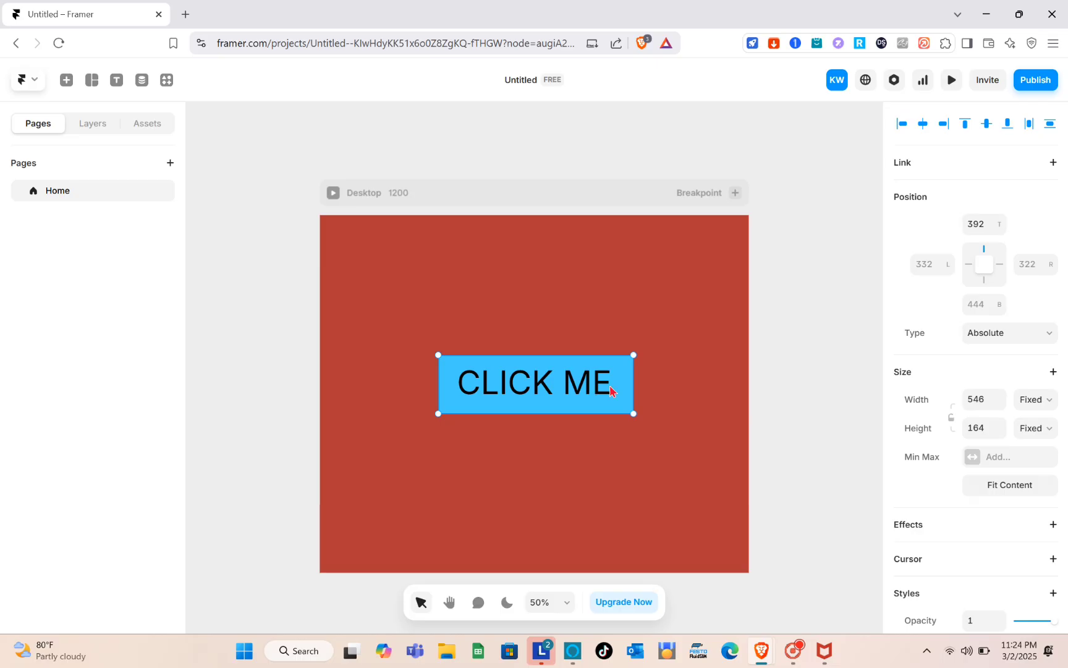
pyautogui.click(668, 379)
pyautogui.click(656, 382)
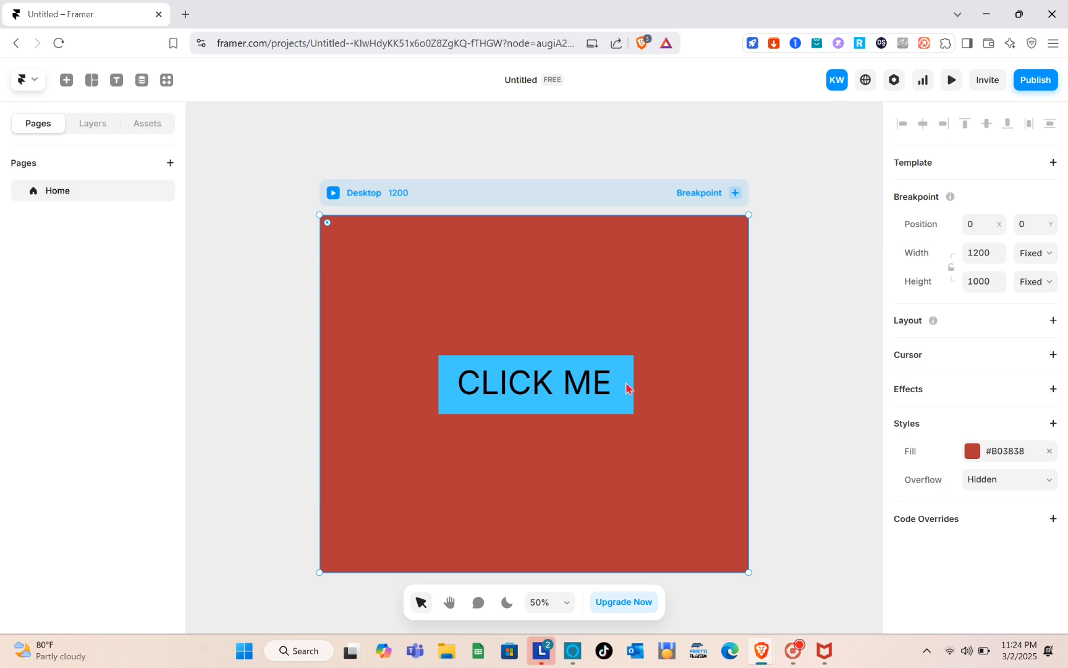
pyautogui.click(587, 385)
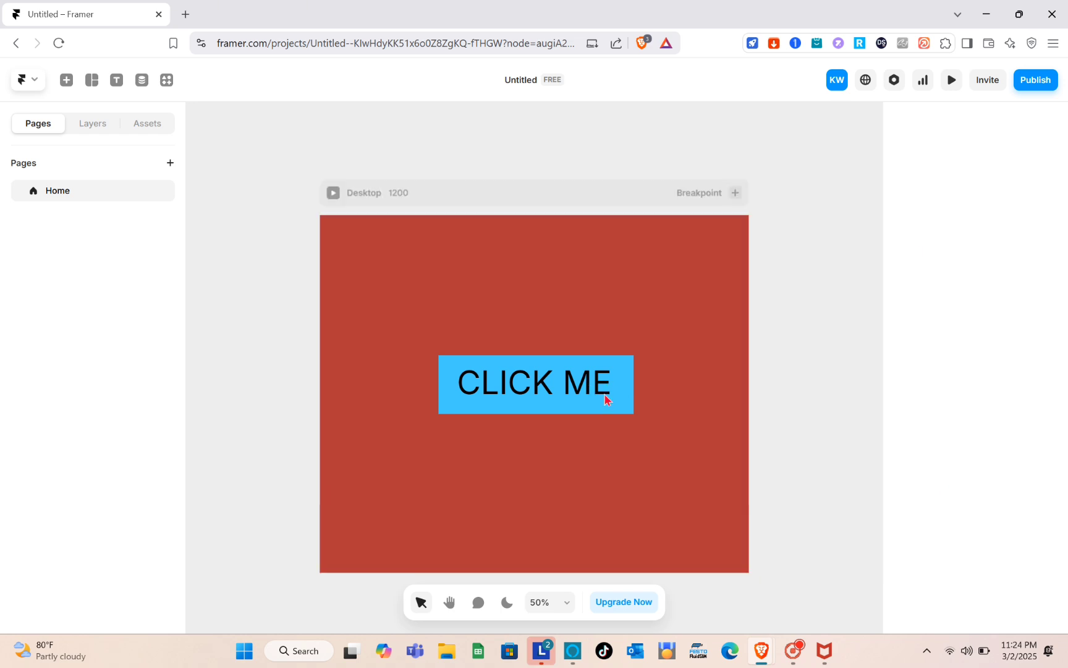
# - Turn the CLICK ME text into a component named Link
pyautogui.rightClick(586, 386)
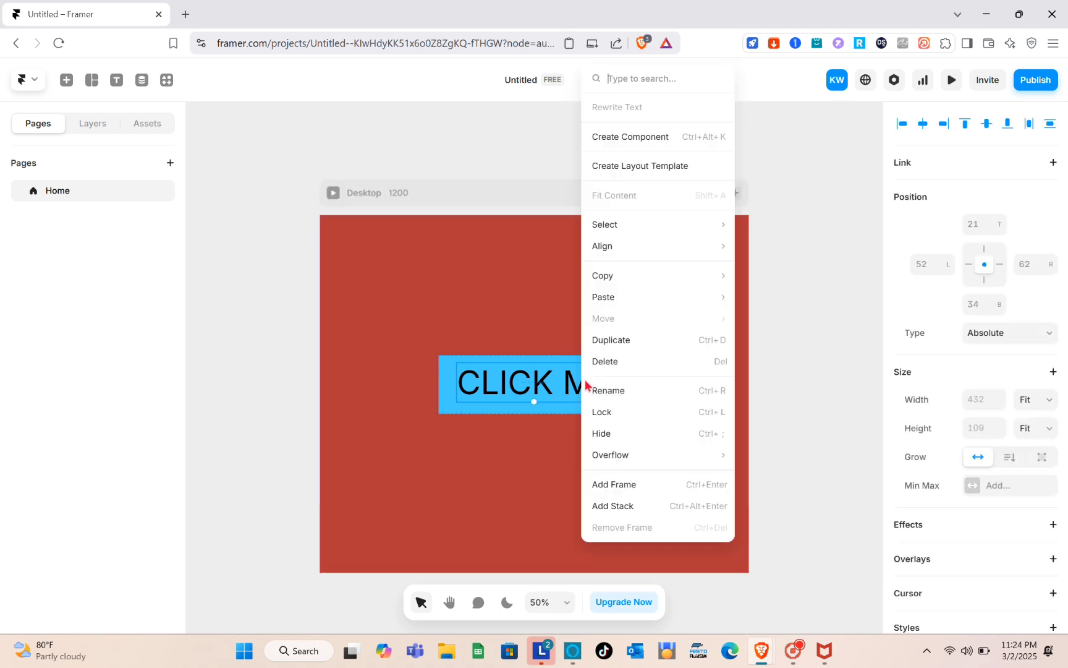
pyautogui.click(643, 137)
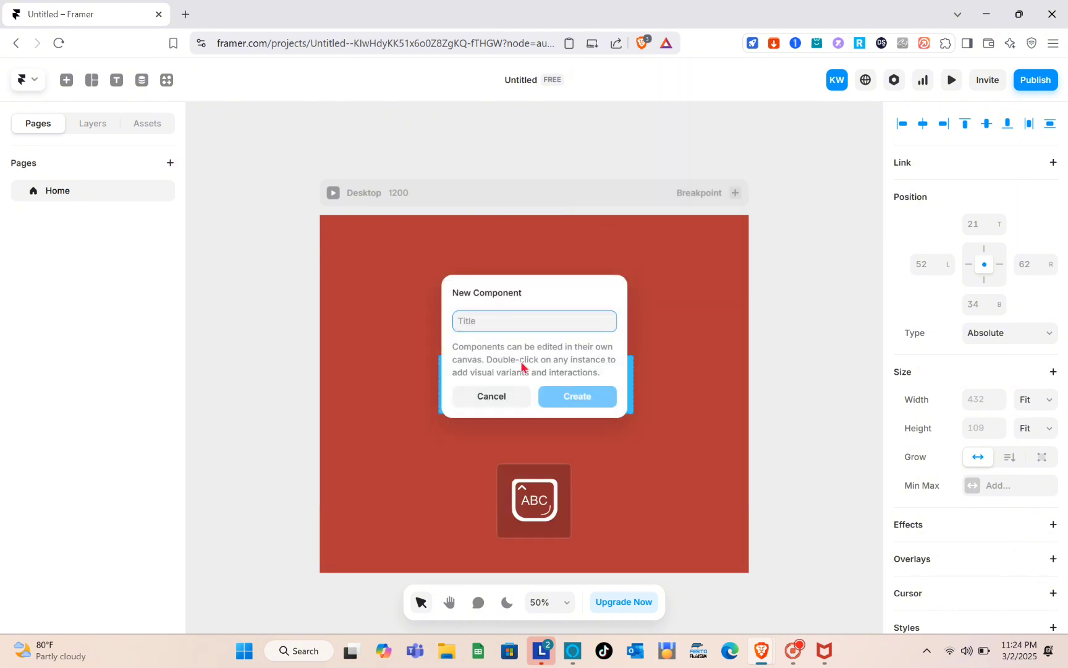
pyautogui.write('Link')
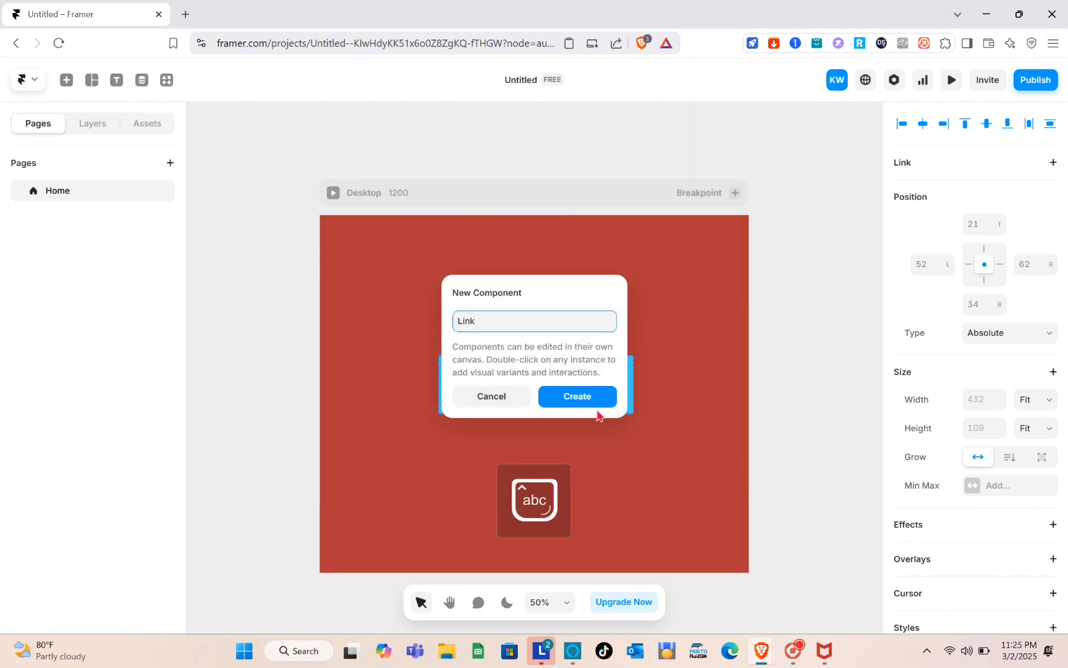
pyautogui.click(587, 396)
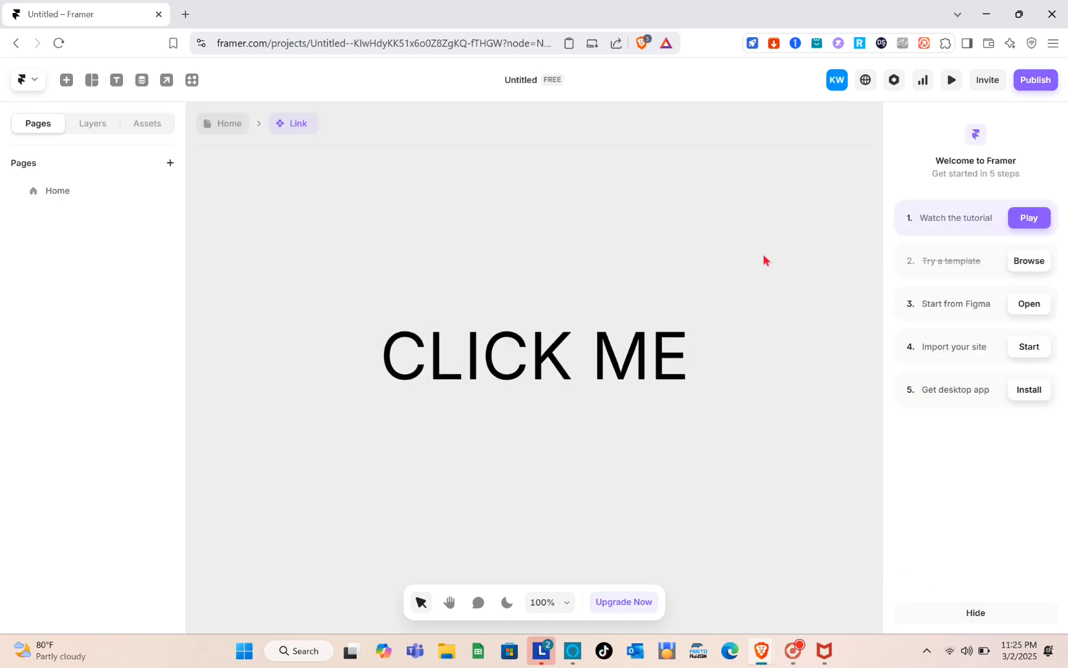
pyautogui.scroll(2, 764, 260)
pyautogui.scroll(-5, 764, 260)
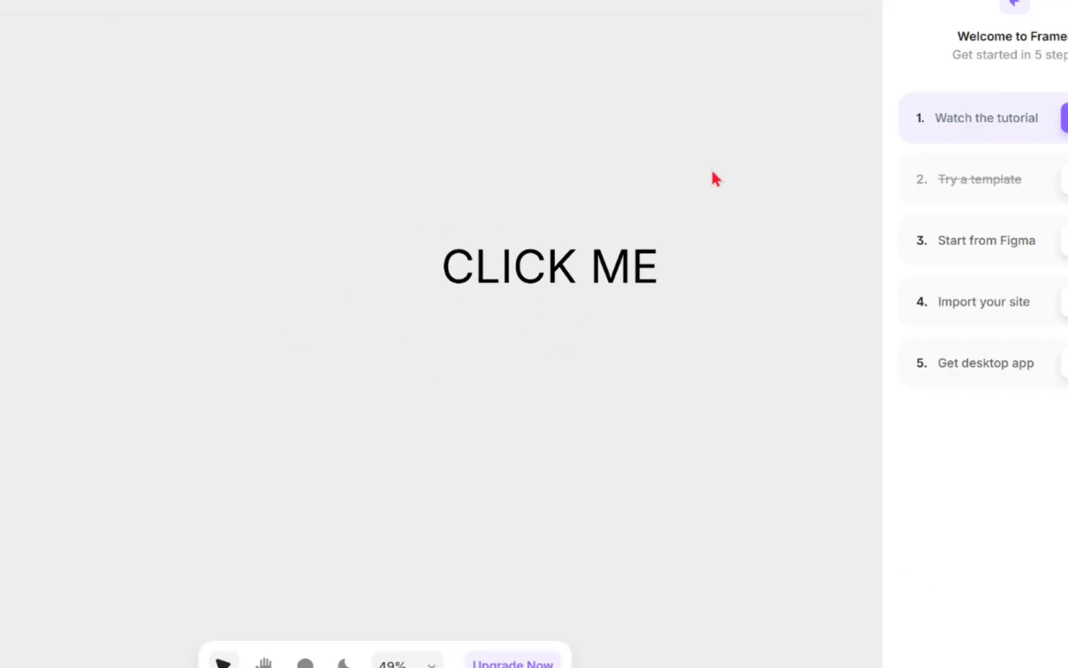
pyautogui.scroll(3, 712, 172)
pyautogui.click(462, 348)
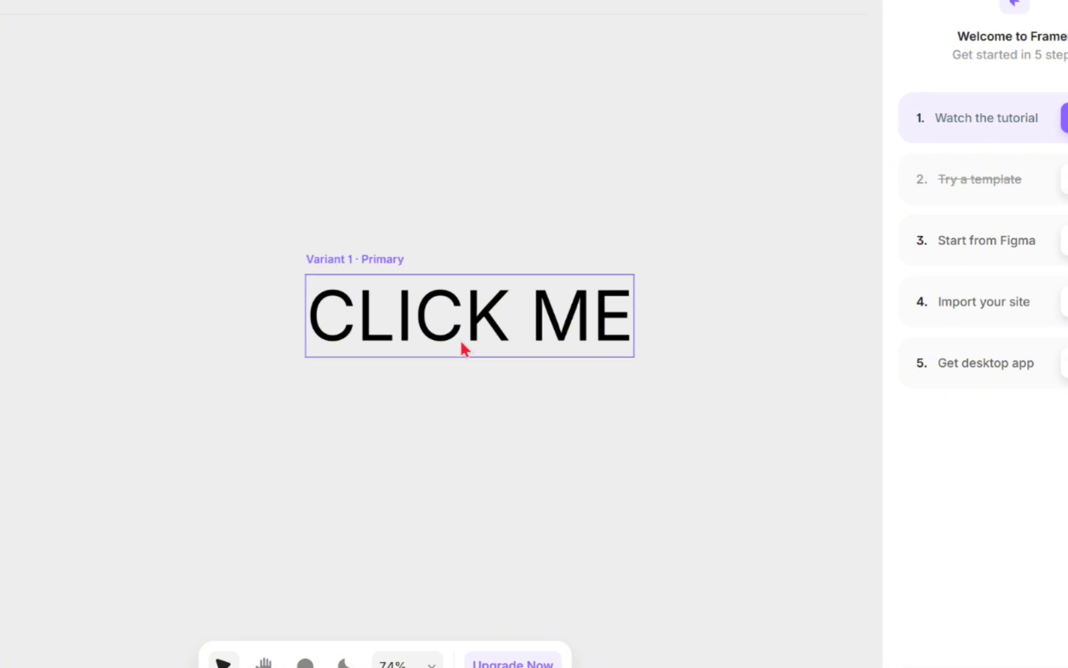
# - Add a Set Variant transition interaction triggered on Click Start
pyautogui.hscroll(3, 588, 379)
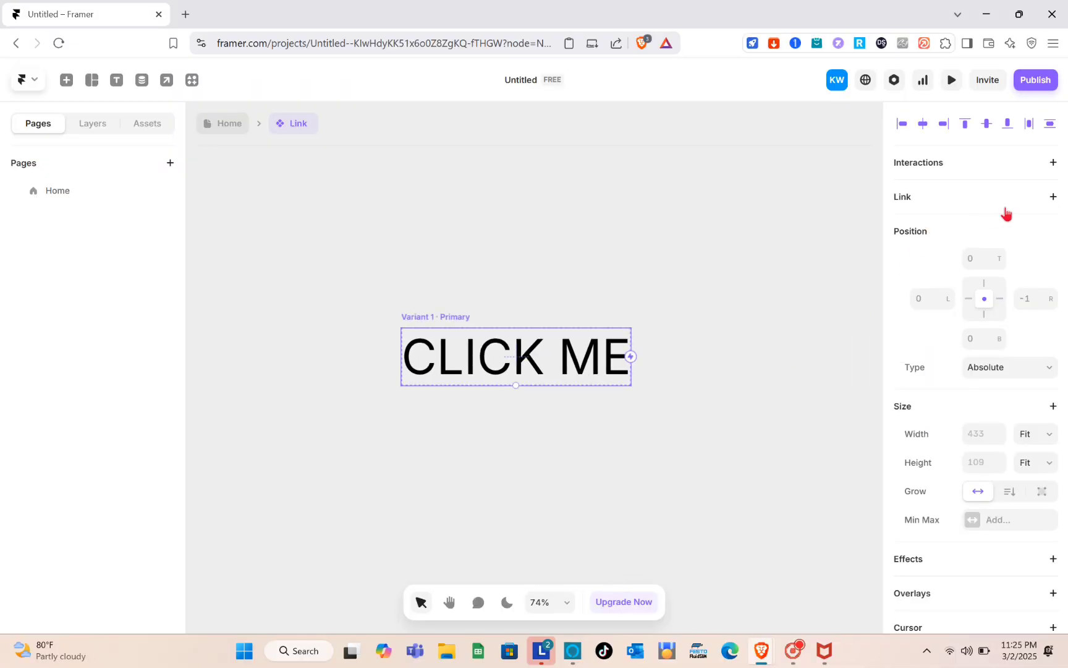
pyautogui.click(1053, 161)
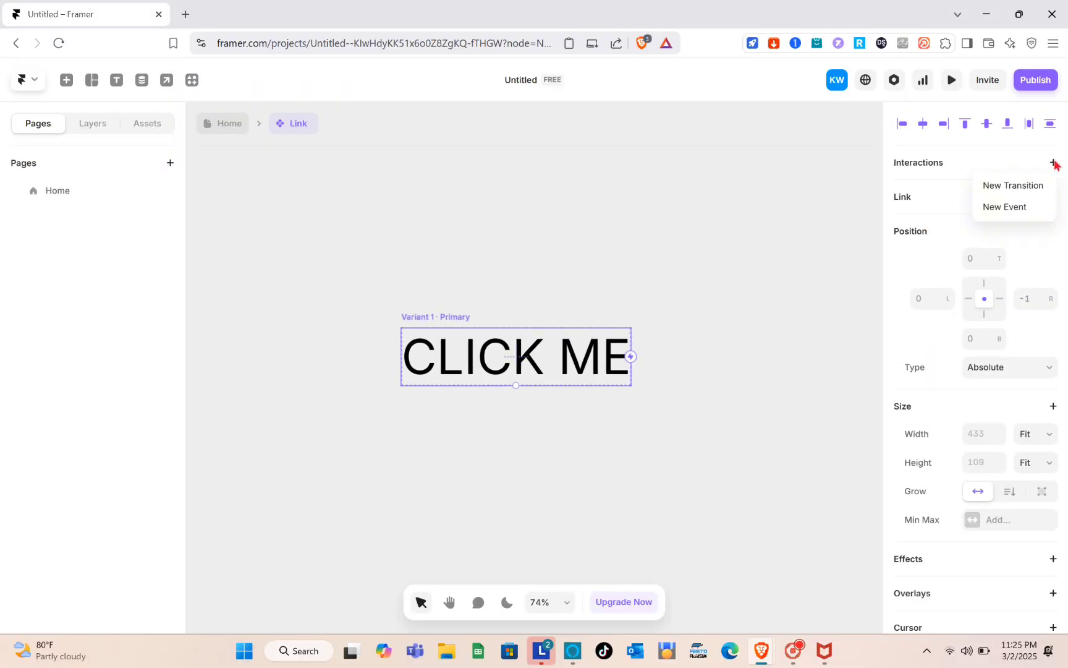
pyautogui.click(1011, 193)
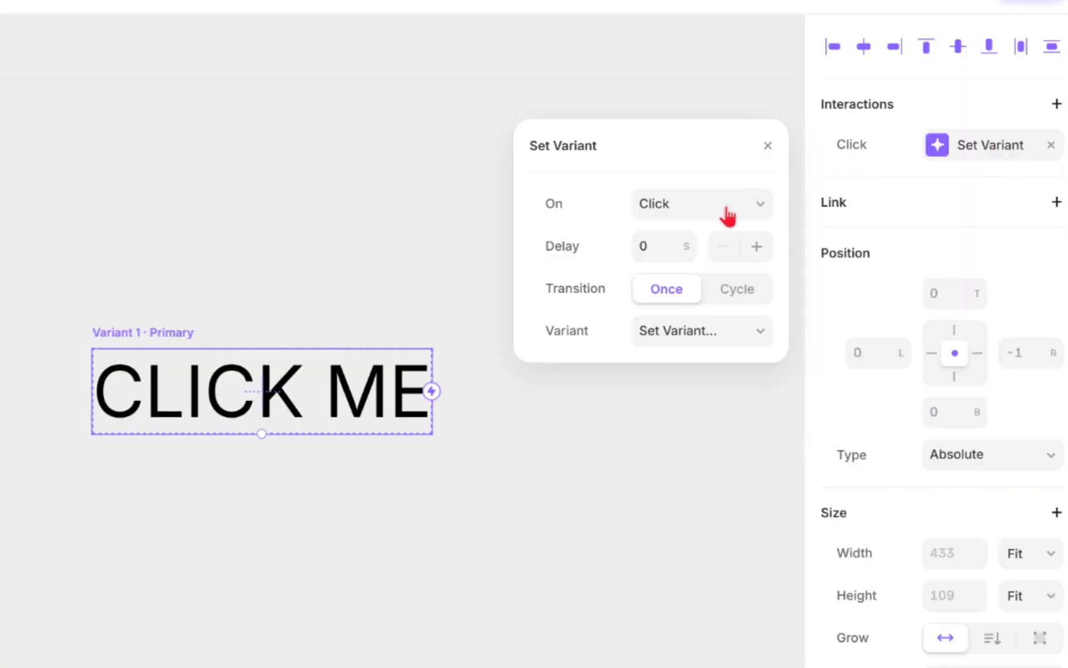
pyautogui.click(727, 209)
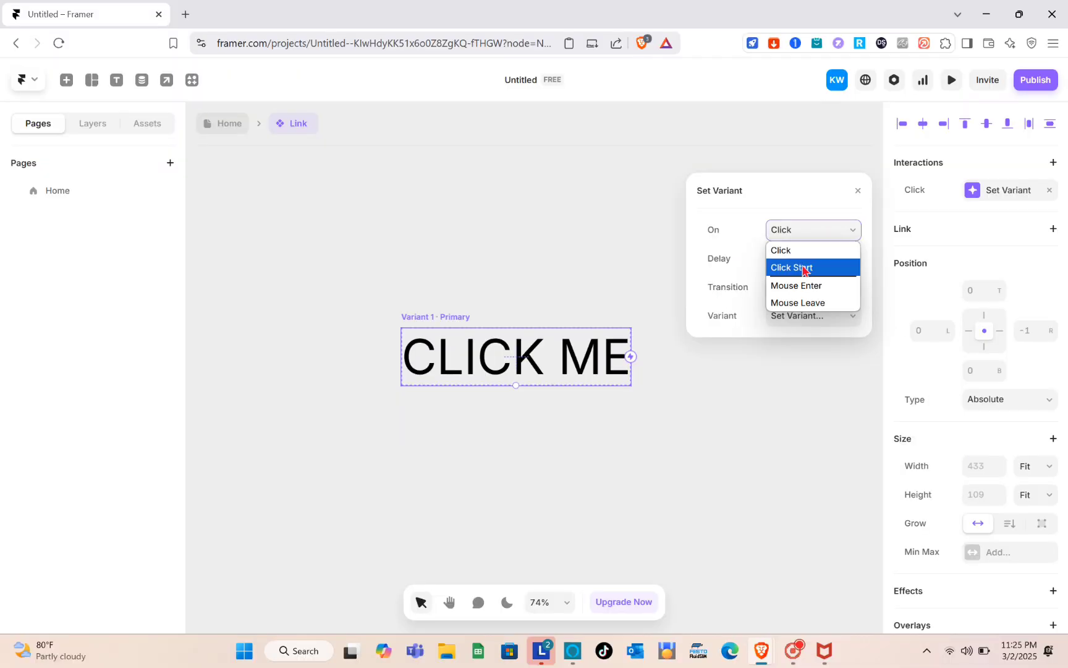
pyautogui.click(805, 268)
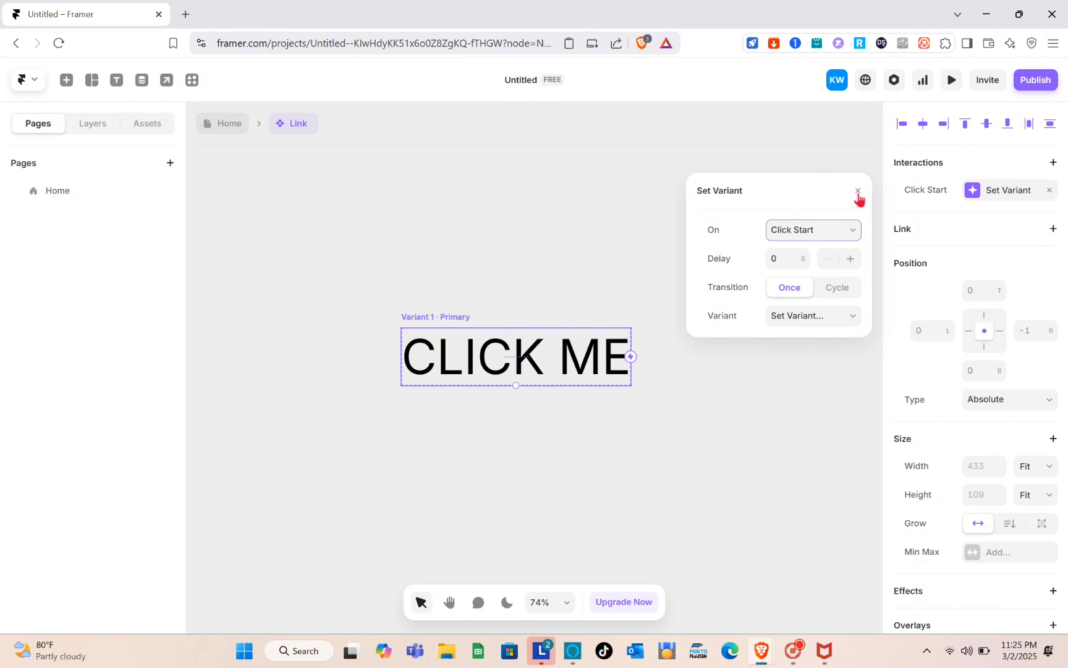
pyautogui.click(857, 192)
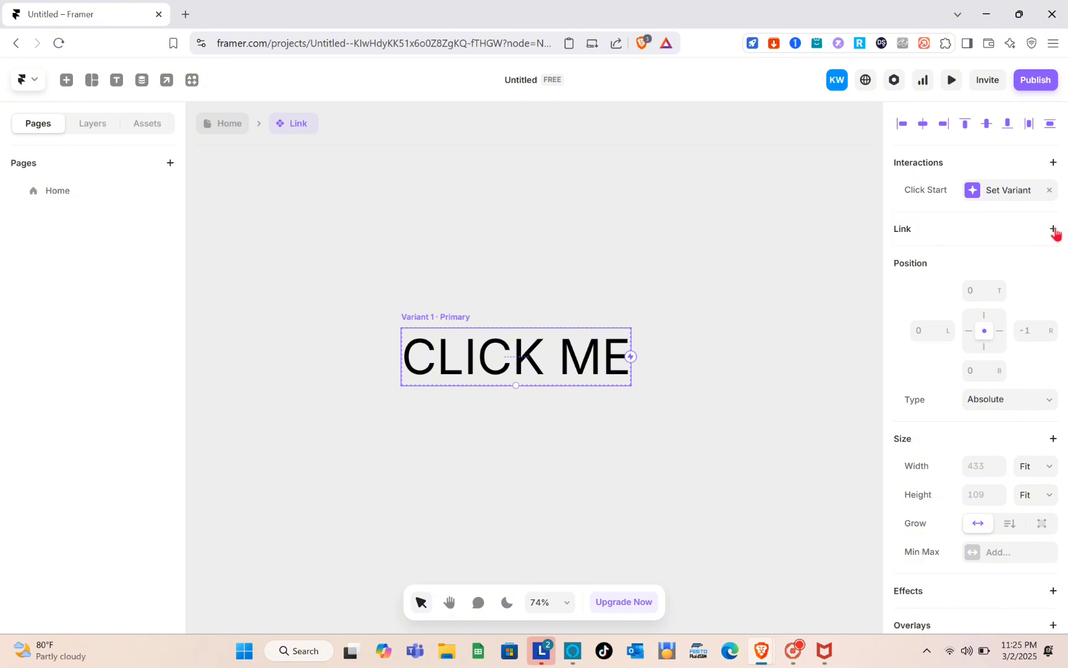
# - Link CLICK ME to the Home page, opening in a new tab
pyautogui.click(1054, 230)
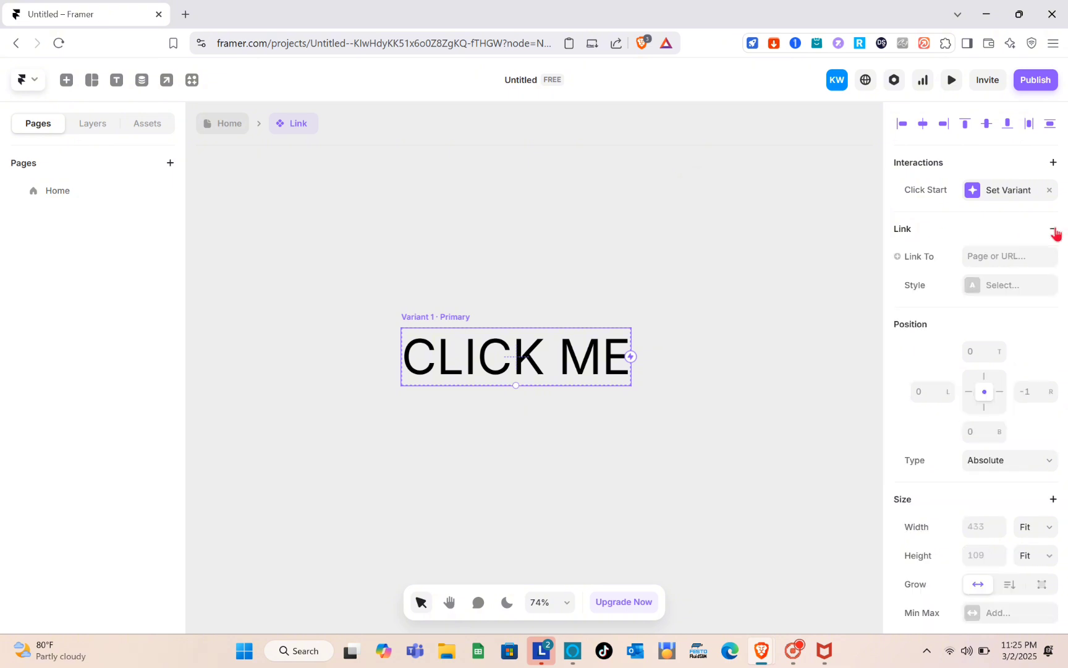
pyautogui.click(1005, 255)
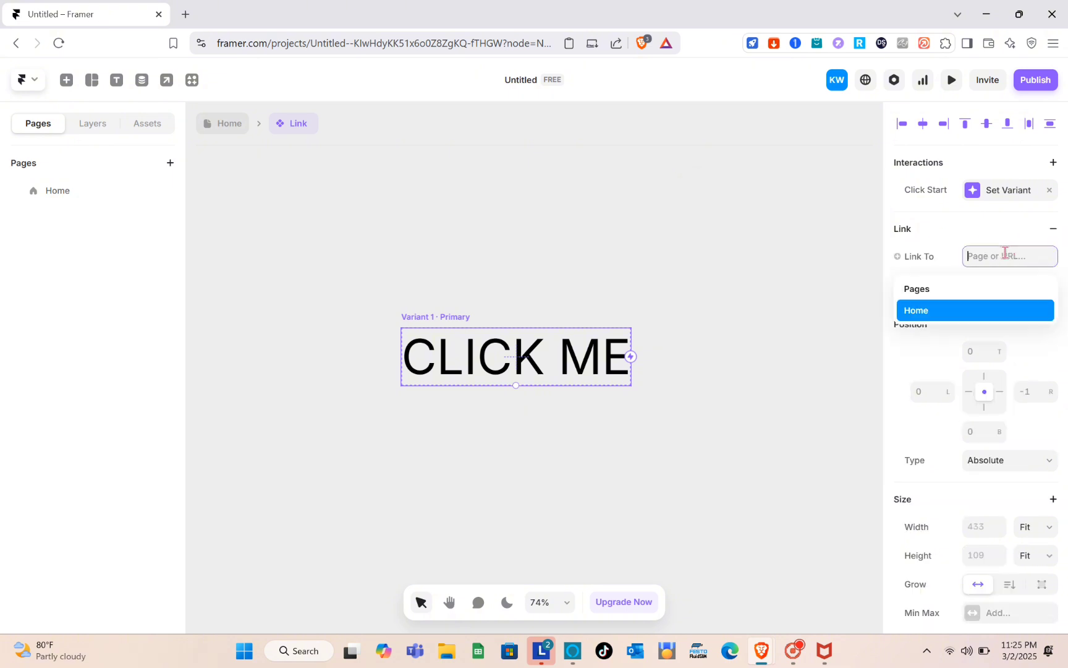
pyautogui.click(963, 312)
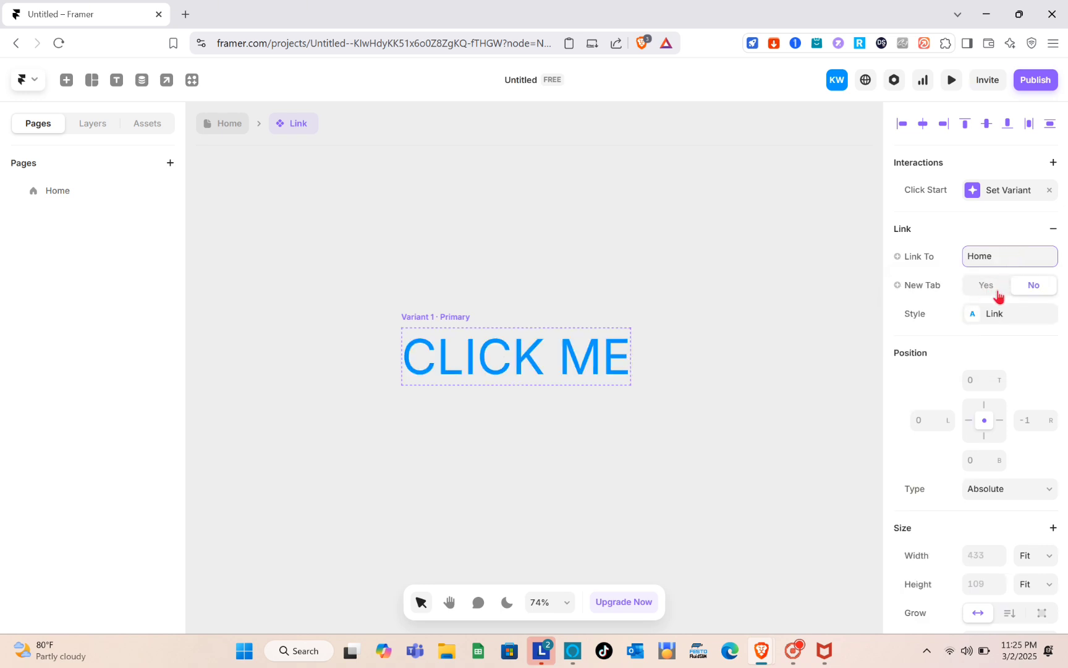
pyautogui.click(998, 294)
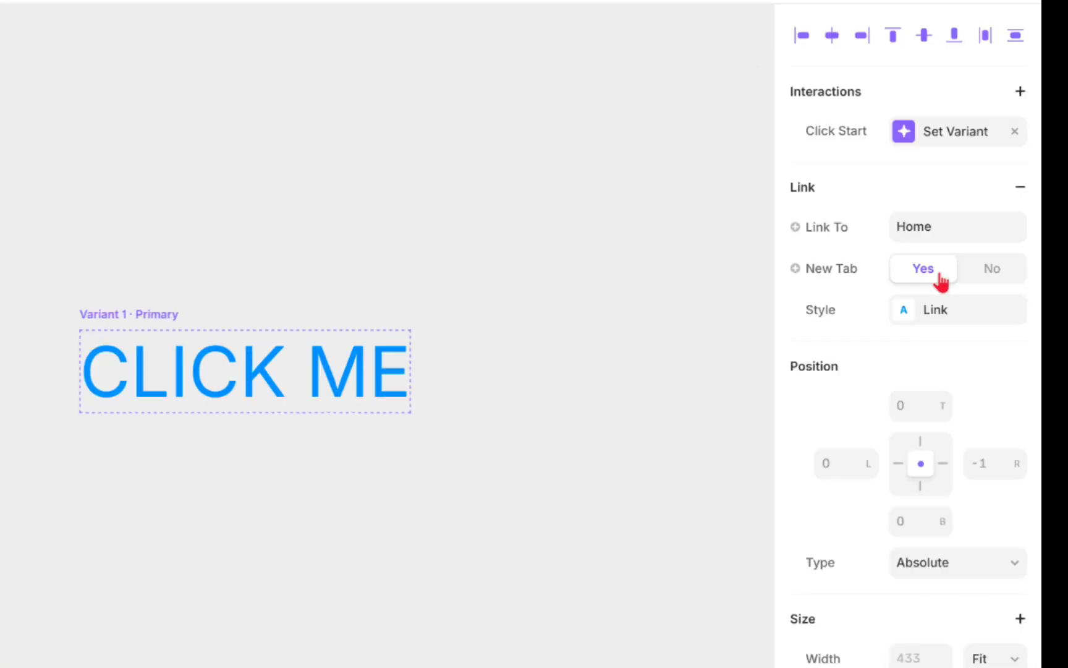
pyautogui.click(955, 314)
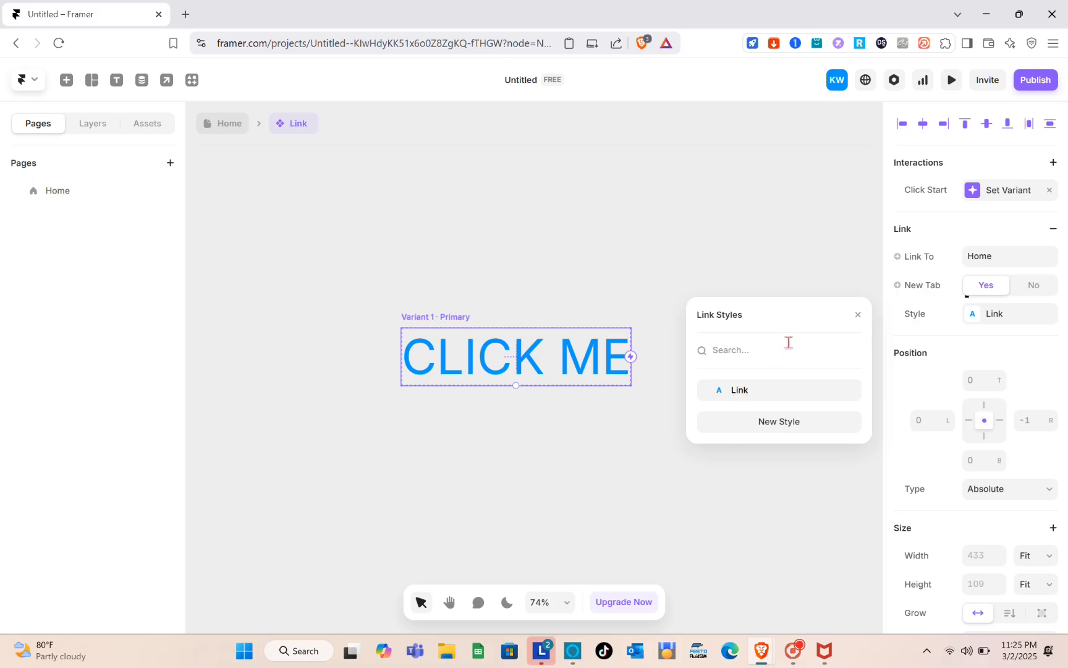
pyautogui.click(858, 316)
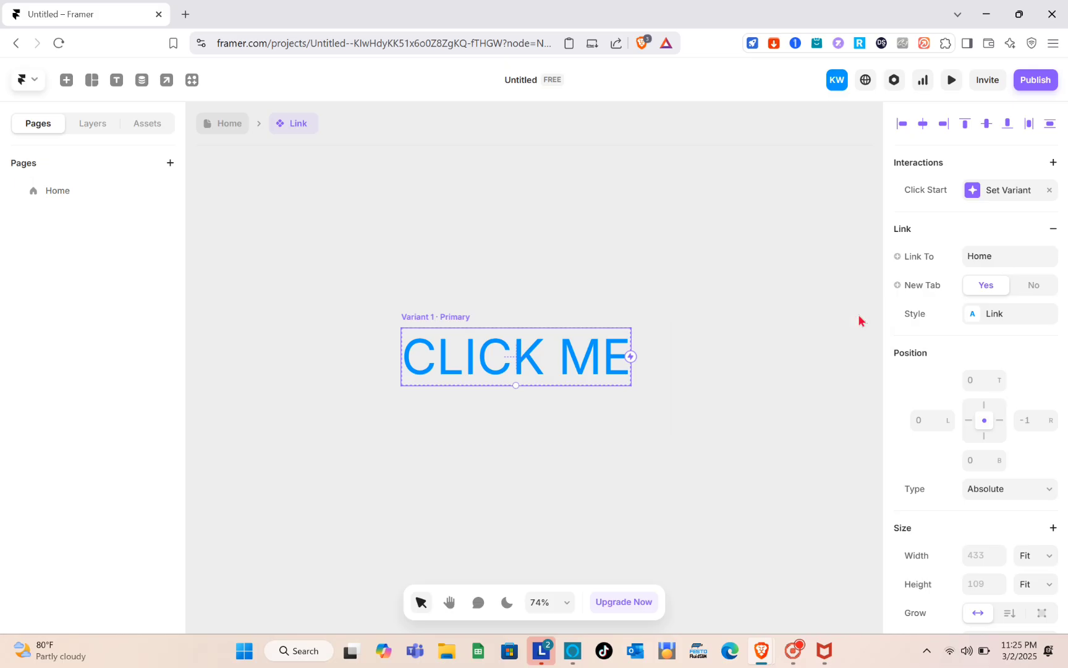
pyautogui.click(818, 258)
pyautogui.click(536, 384)
pyautogui.scroll(-3, 975, 313)
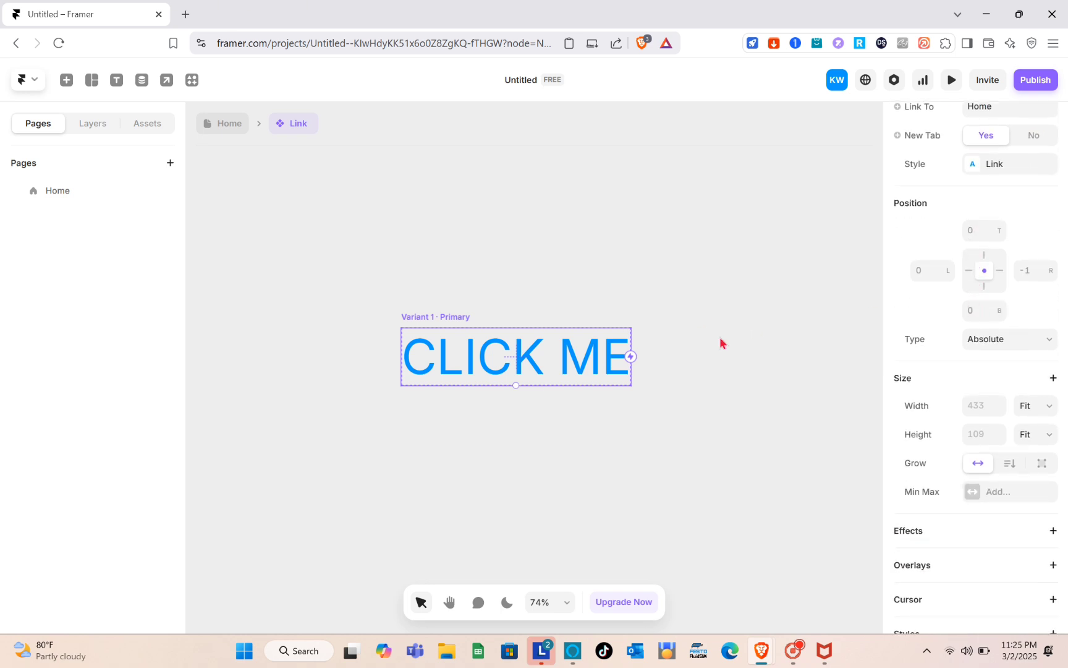
pyautogui.hotkey('alt', 'Left')
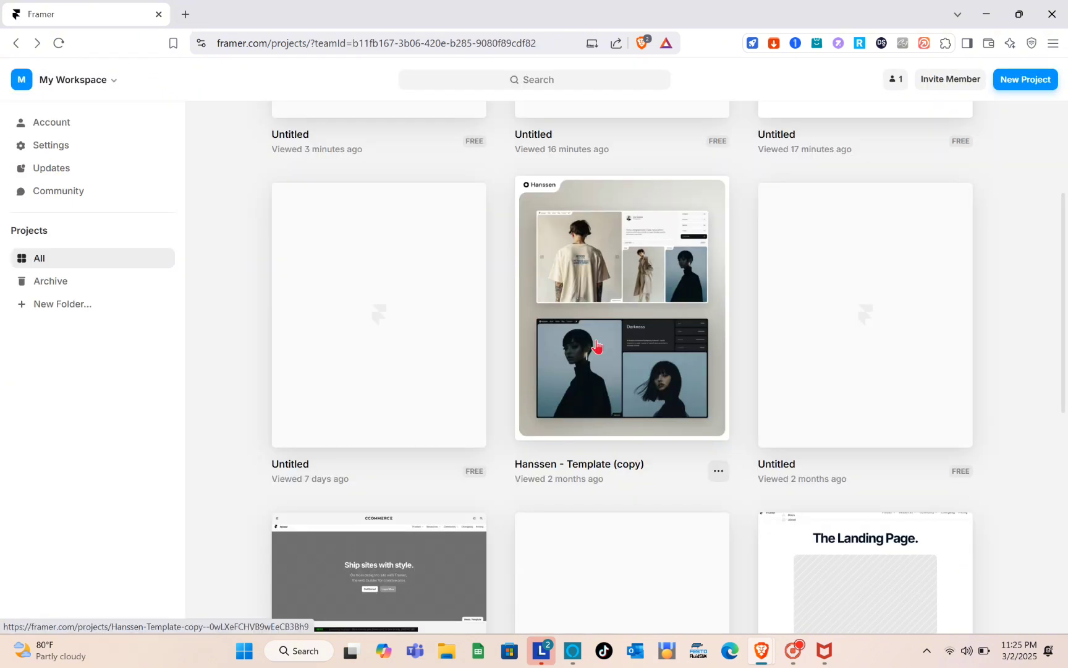
pyautogui.click(597, 346)
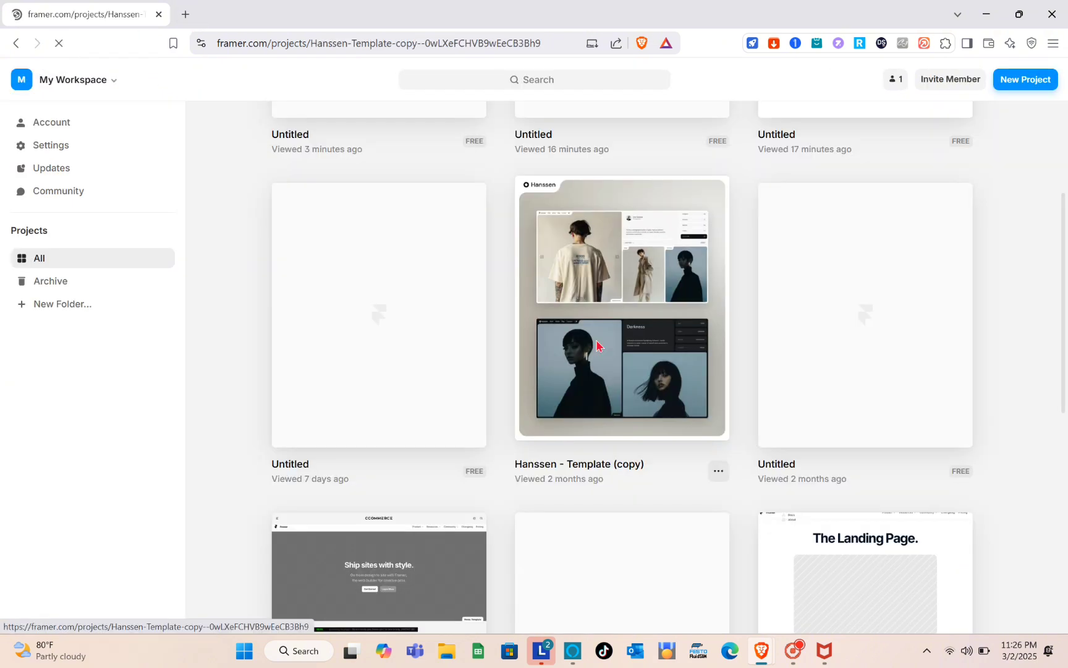
pyautogui.scroll(-3, 657, 285)
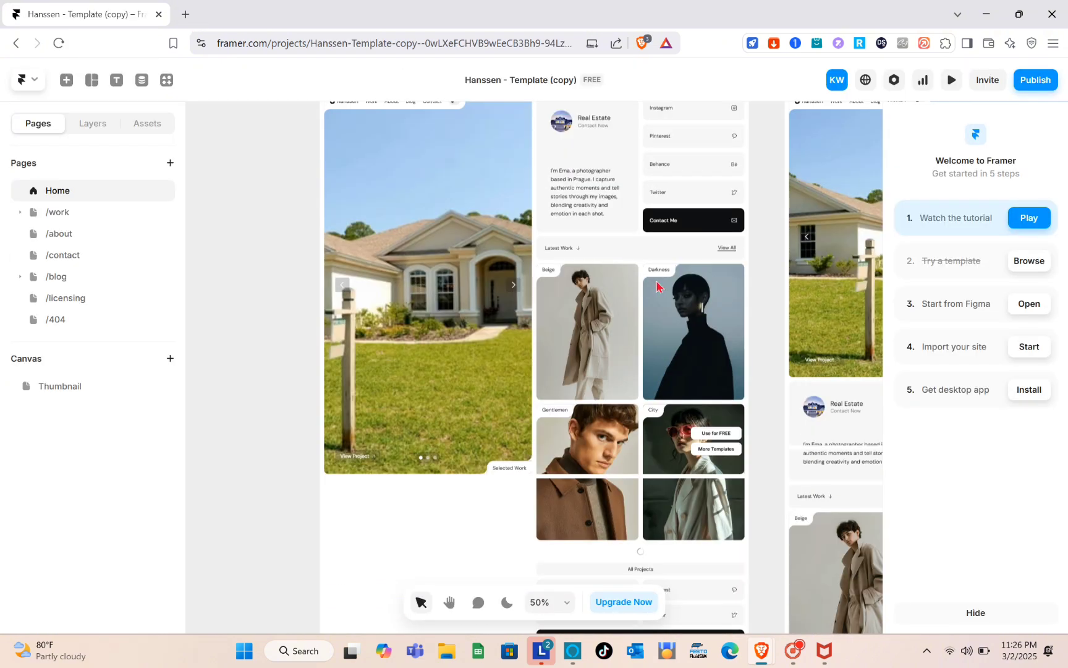
pyautogui.hscroll(2, 657, 285)
pyautogui.hscroll(1, 657, 285)
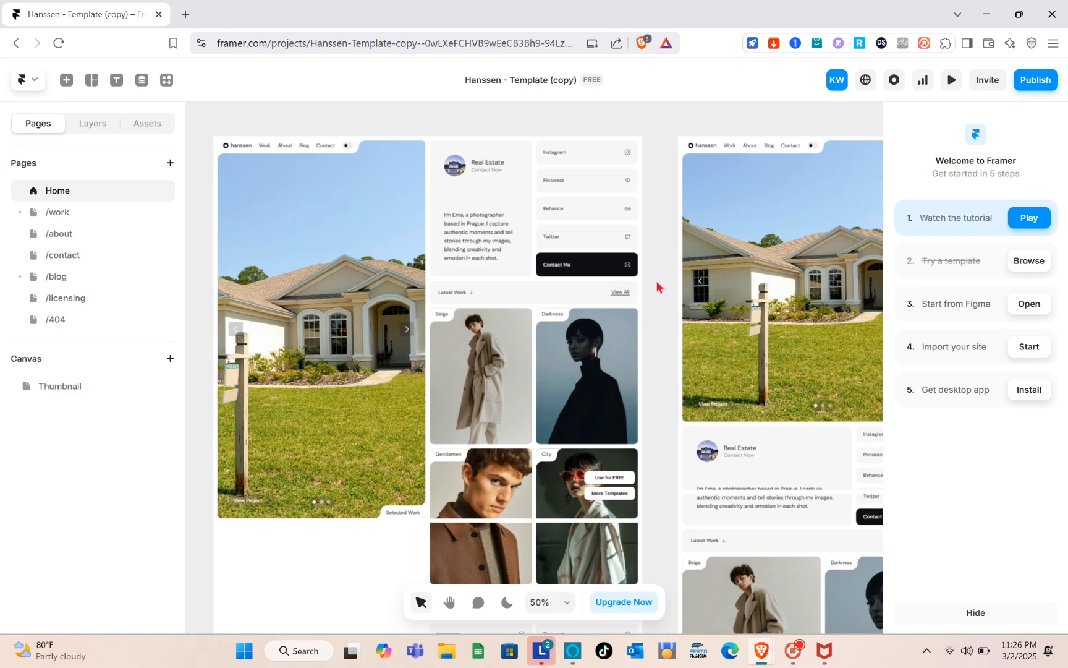
pyautogui.scroll(3, 657, 285)
pyautogui.hscroll(-5, 657, 285)
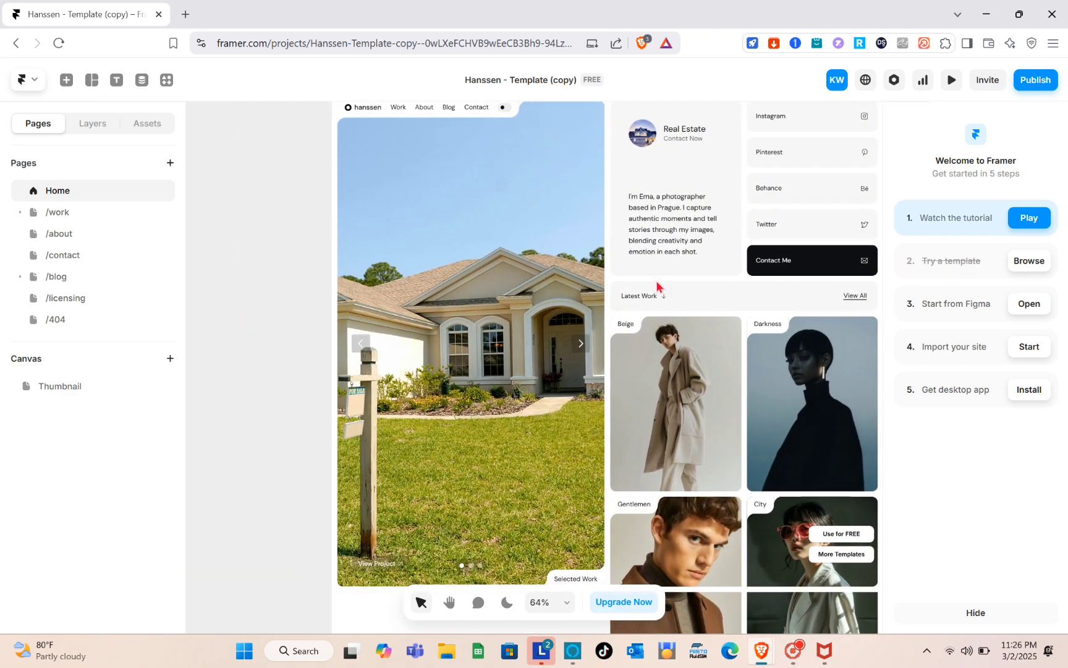
pyautogui.scroll(3, 658, 285)
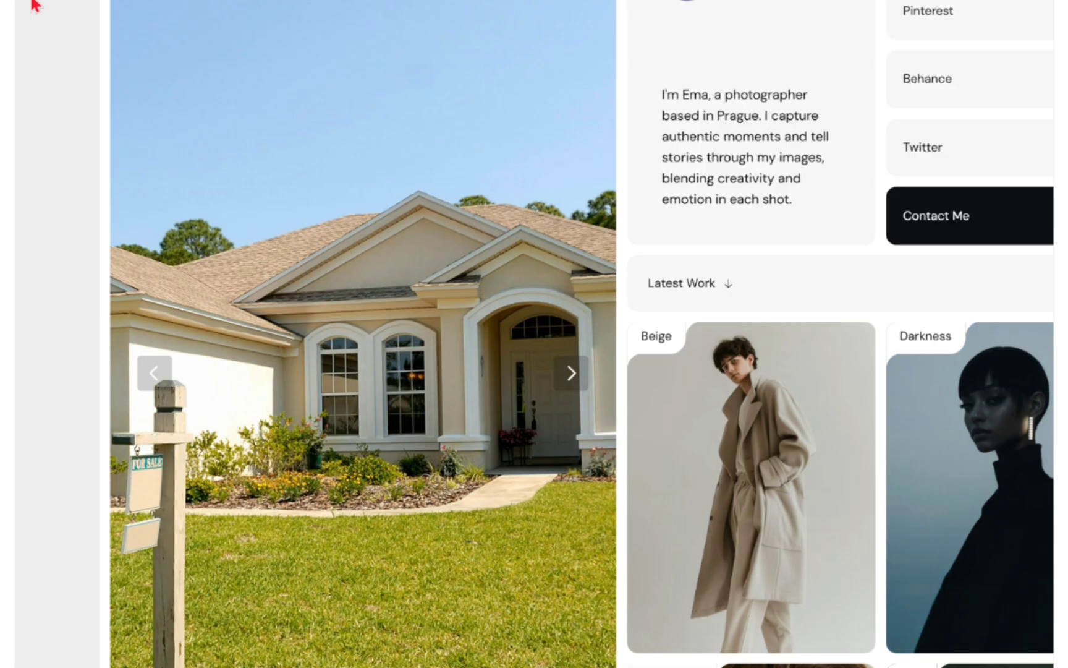
# - Draw a light-blue #99EEFF 263×83 box and drop it into the layout beside the house photo
pyautogui.press('f')
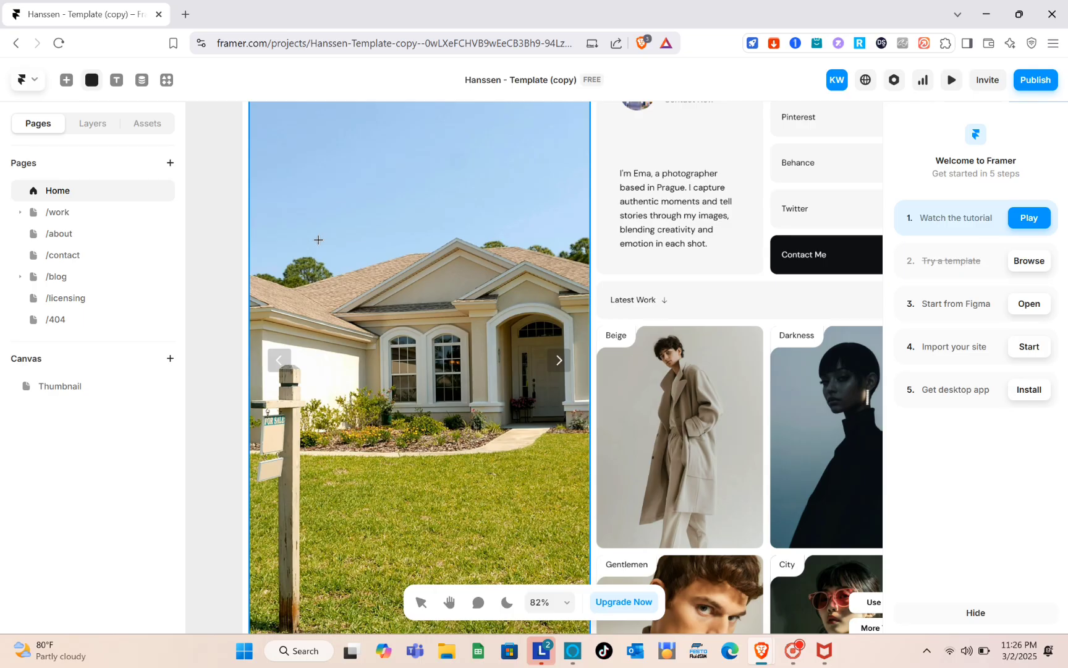
pyautogui.moveTo(212, 192); pyautogui.dragTo(473, 294)
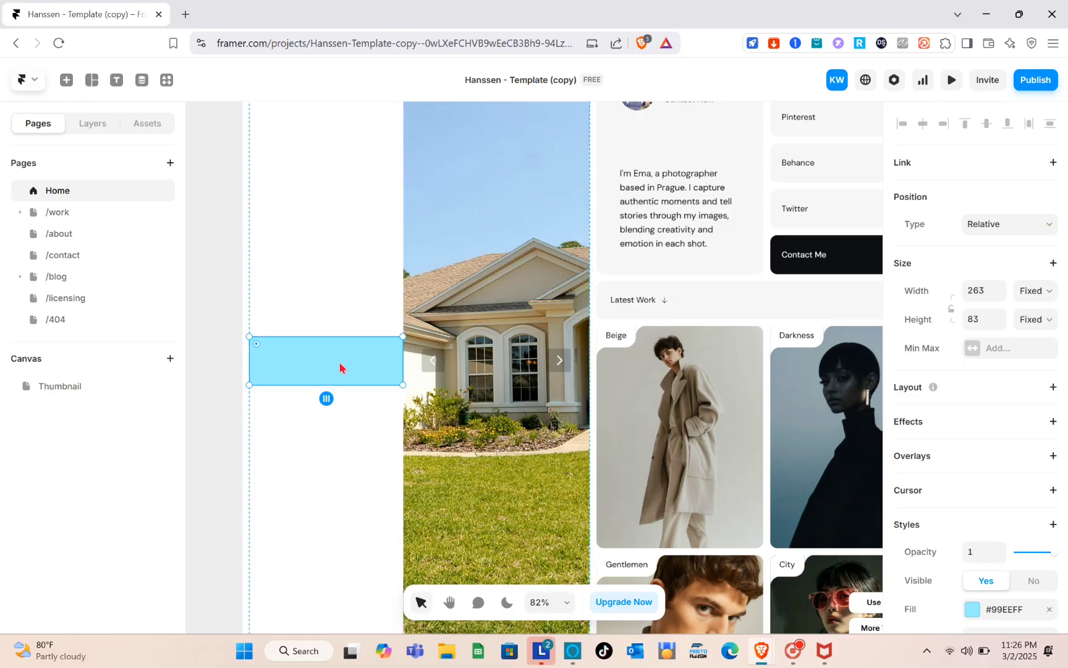
pyautogui.moveTo(353, 379); pyautogui.dragTo(532, 365)
# - Add 'click here' text centred inside the light-blue box
pyautogui.press('t')
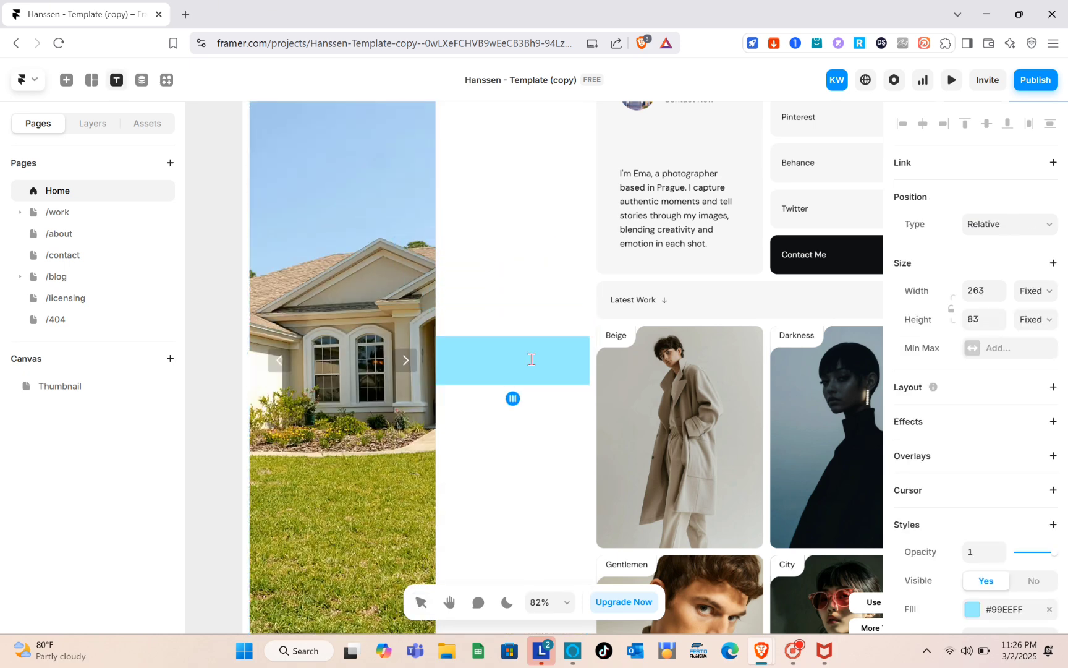
pyautogui.click(532, 359)
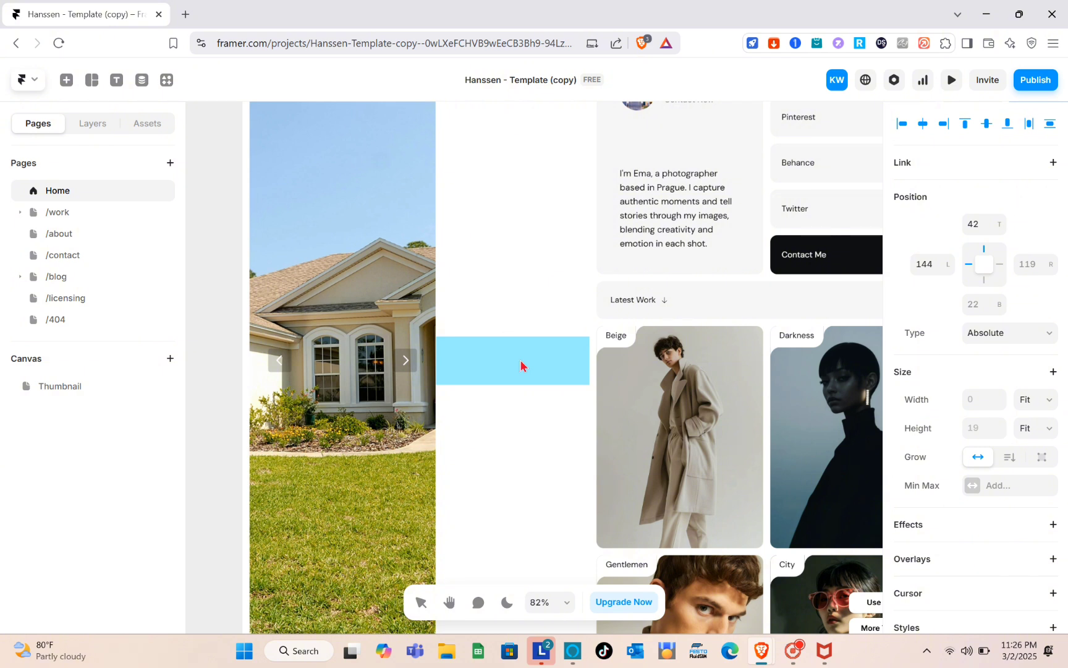
pyautogui.write('Click here')
pyautogui.press('Escape')
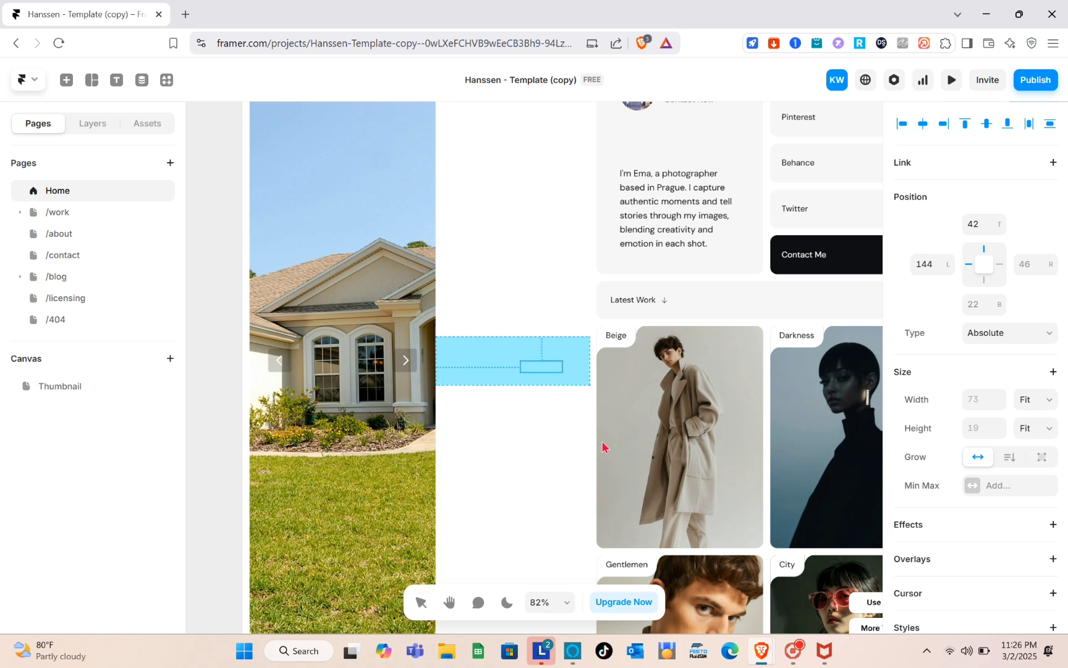
pyautogui.moveTo(536, 370); pyautogui.dragTo(520, 368)
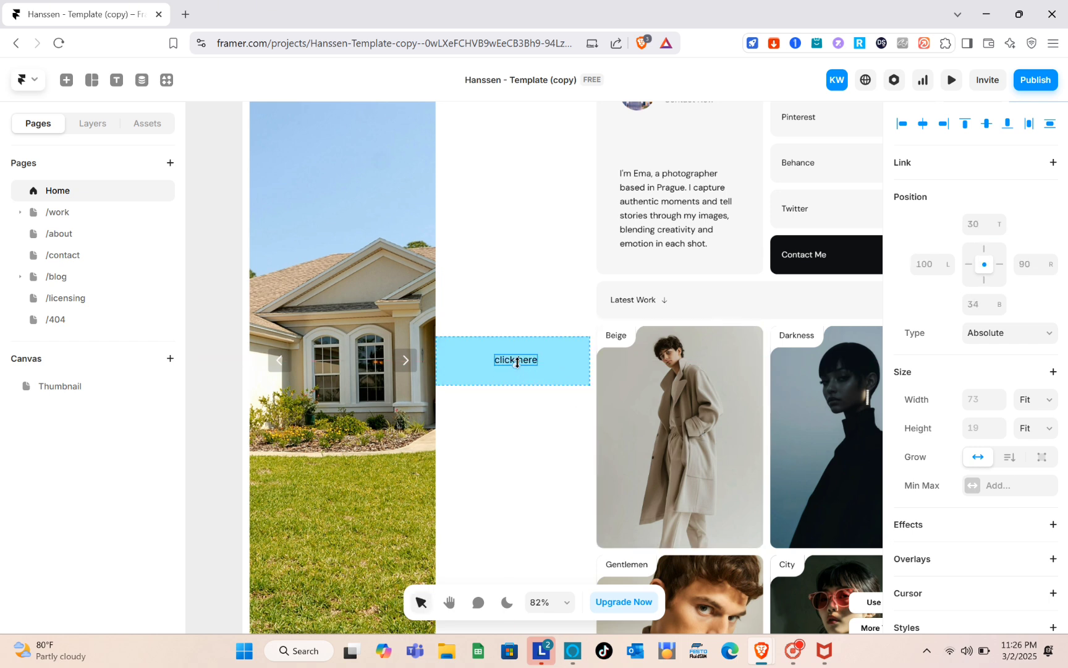
# - Set the light-blue box's position type to Relative
pyautogui.click(561, 369)
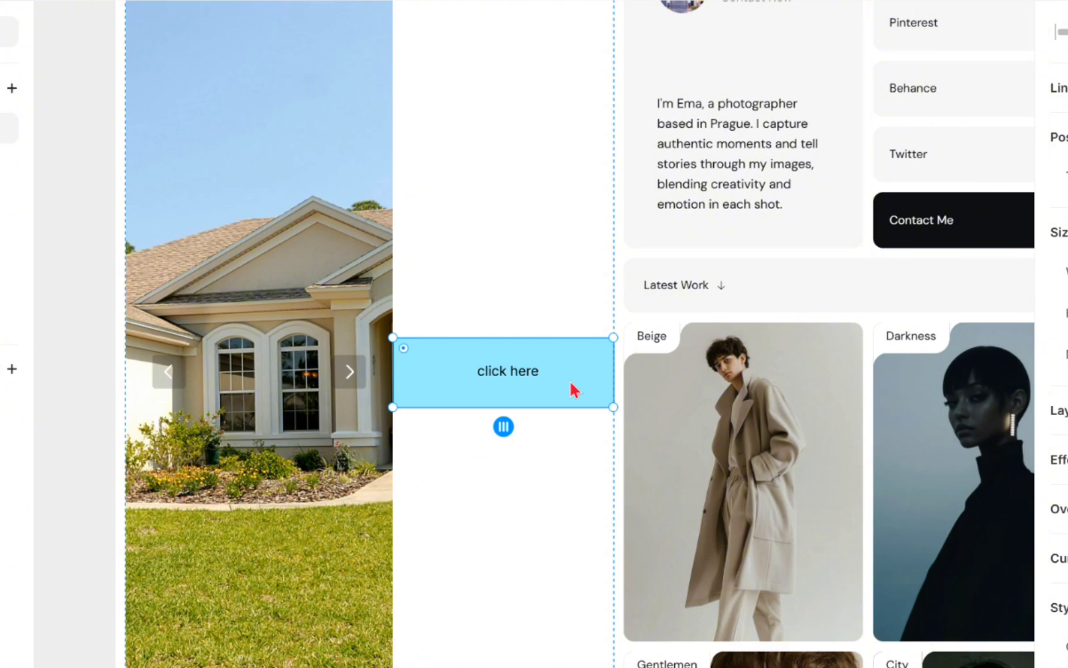
pyautogui.press('Escape')
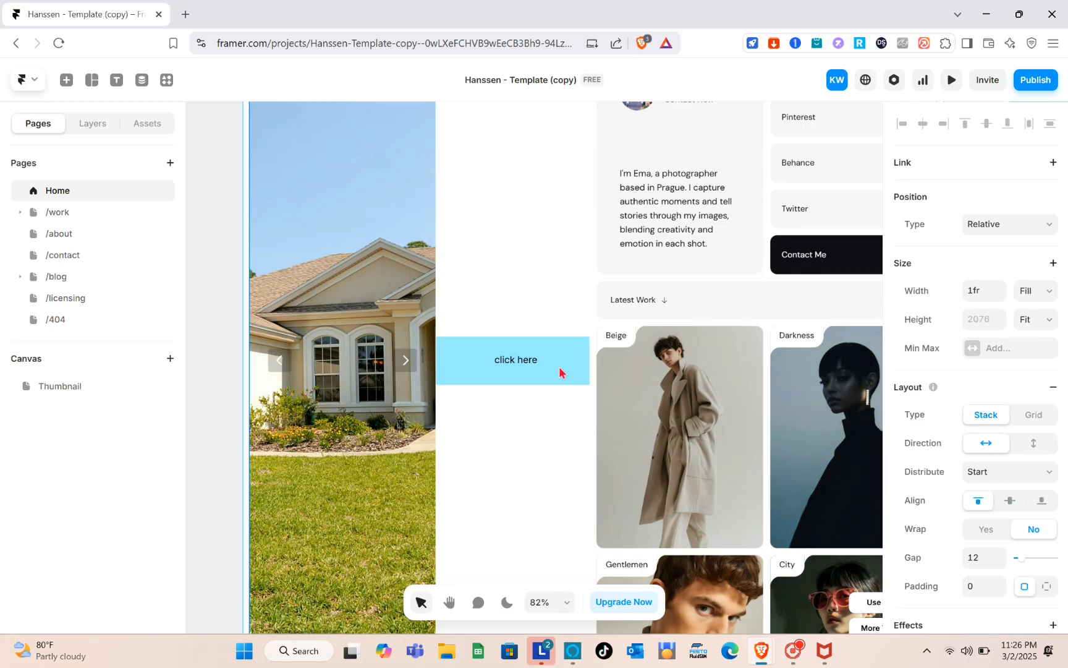
pyautogui.click(521, 365)
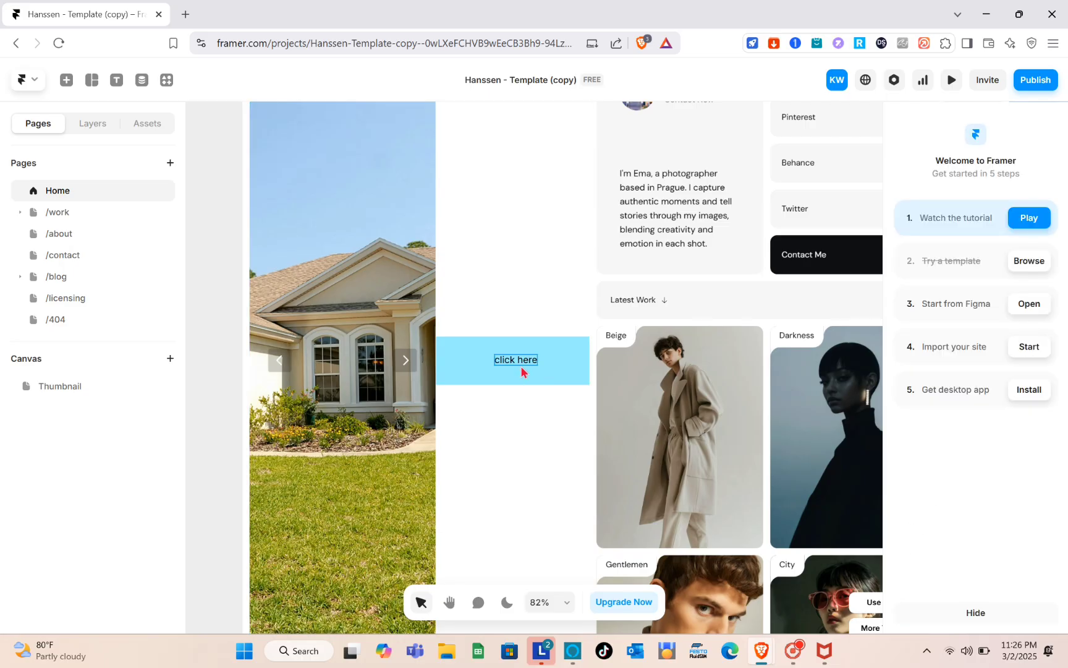
pyautogui.click(556, 369)
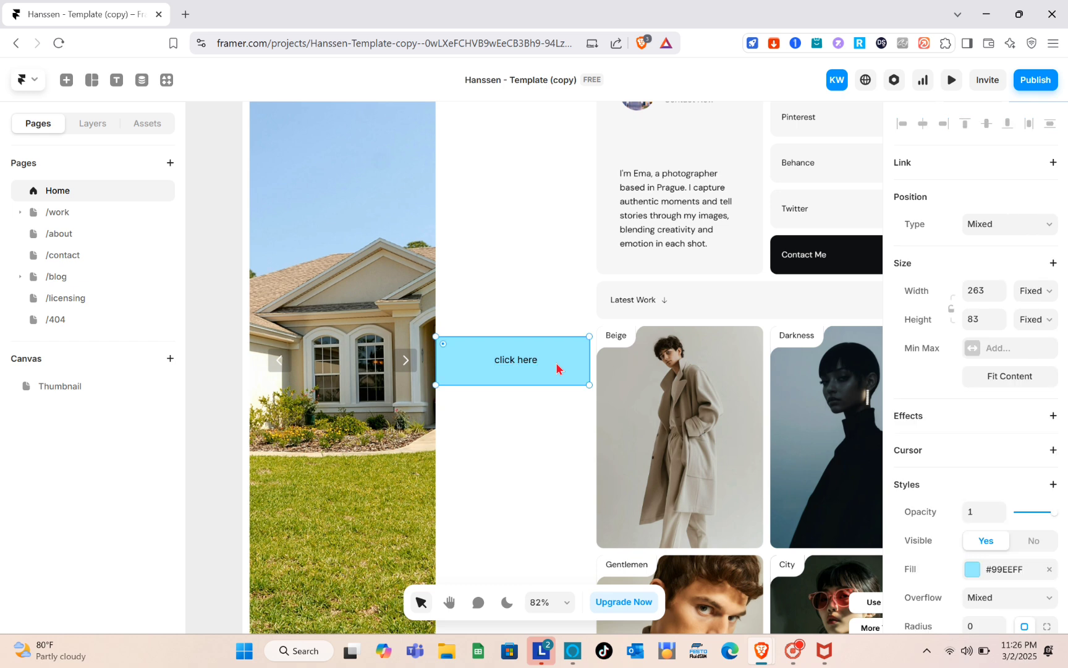
pyautogui.click(523, 365)
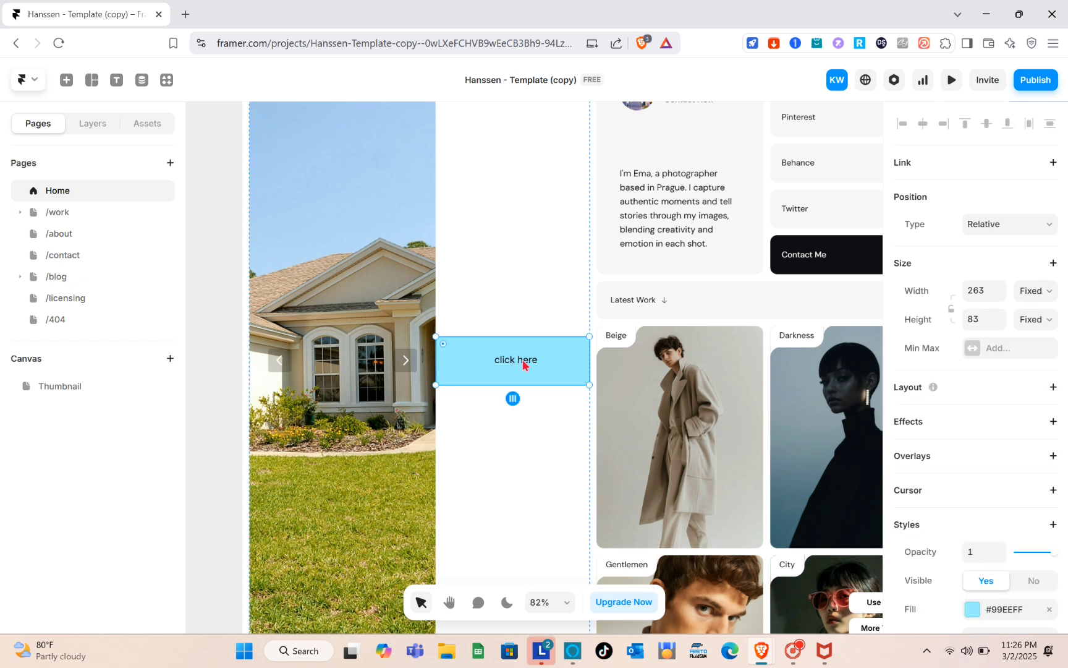
pyautogui.click(513, 365)
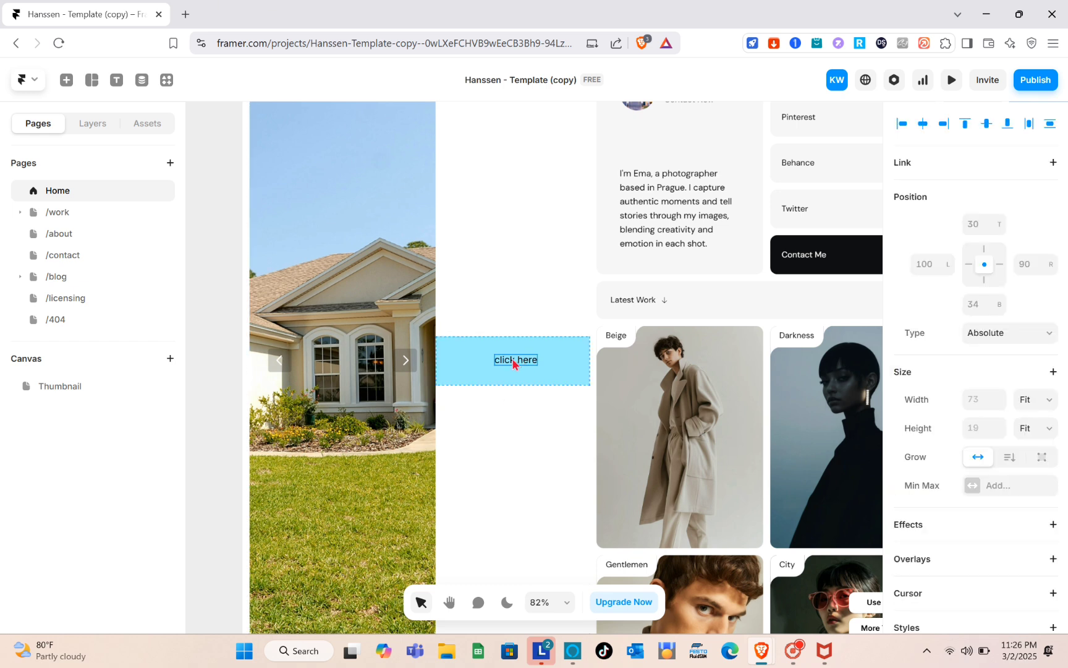
# - Turn the 'click here' text into a component named g
pyautogui.rightClick(513, 364)
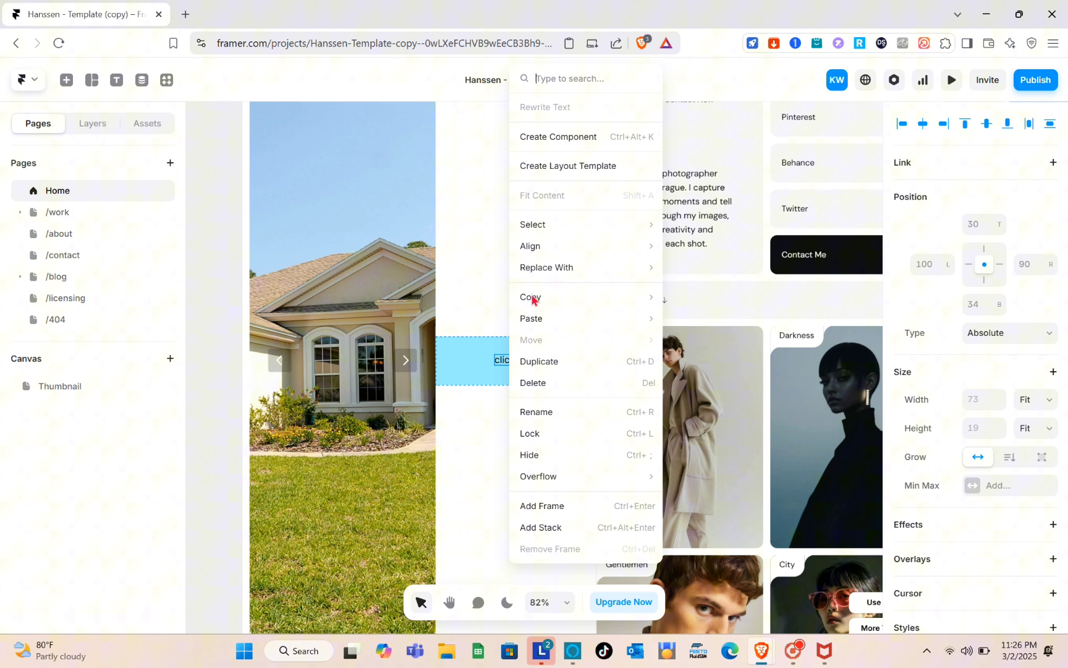
pyautogui.click(573, 137)
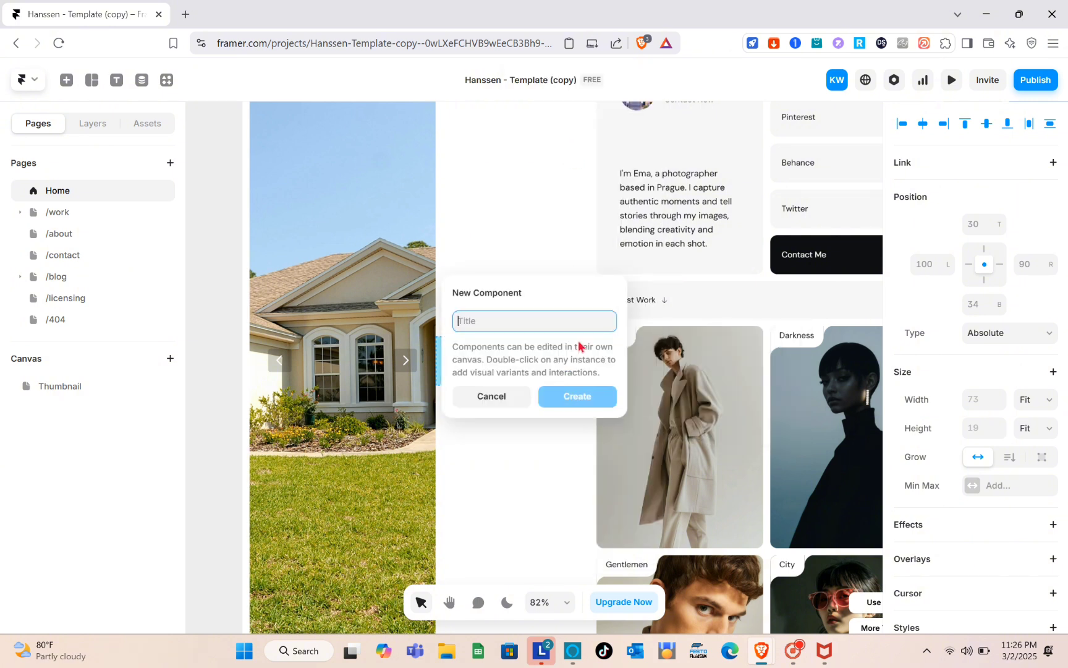
pyautogui.write('g')
pyautogui.press('Return')
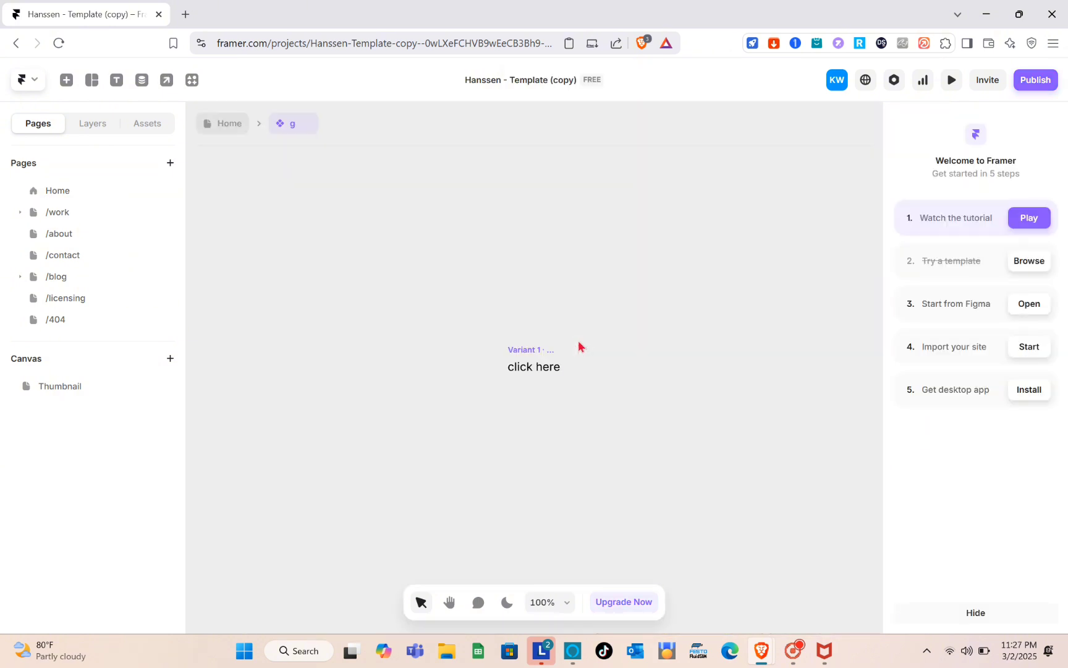
pyautogui.click(538, 371)
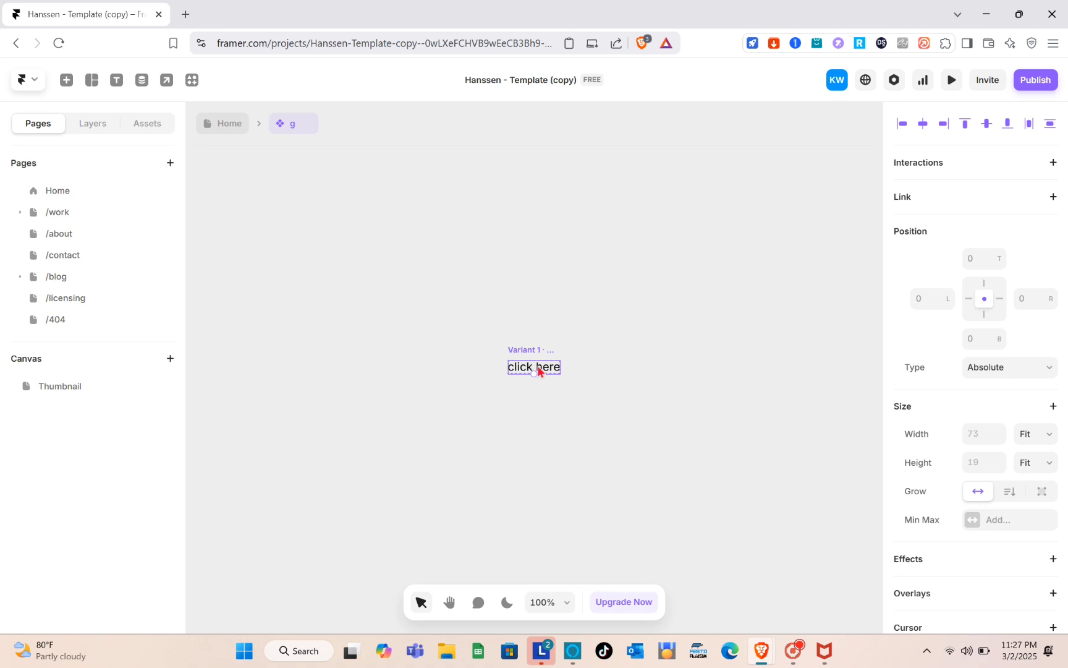
pyautogui.scroll(5, 538, 371)
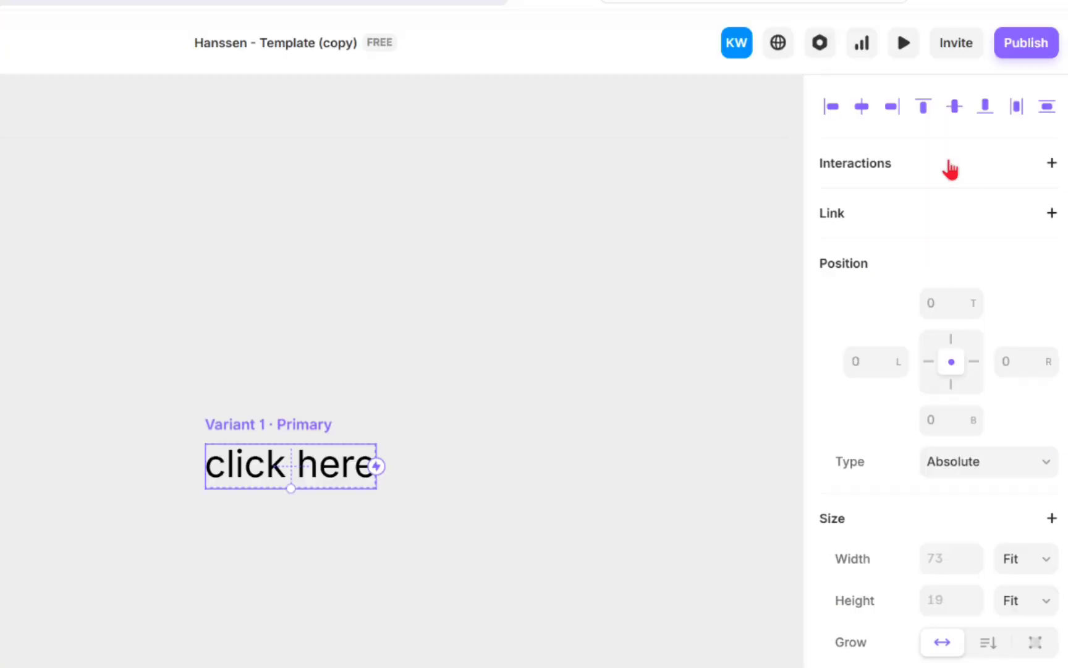
# - Add a click transition interaction that switches to Variant 1
pyautogui.click(950, 168)
pyautogui.click(924, 198)
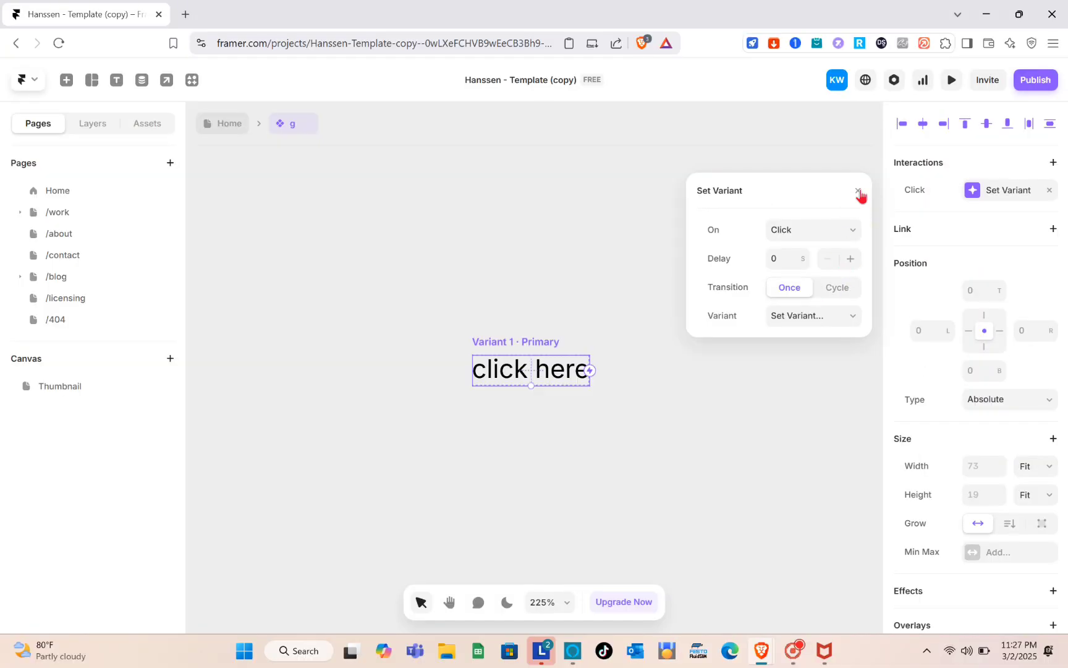
pyautogui.click(822, 322)
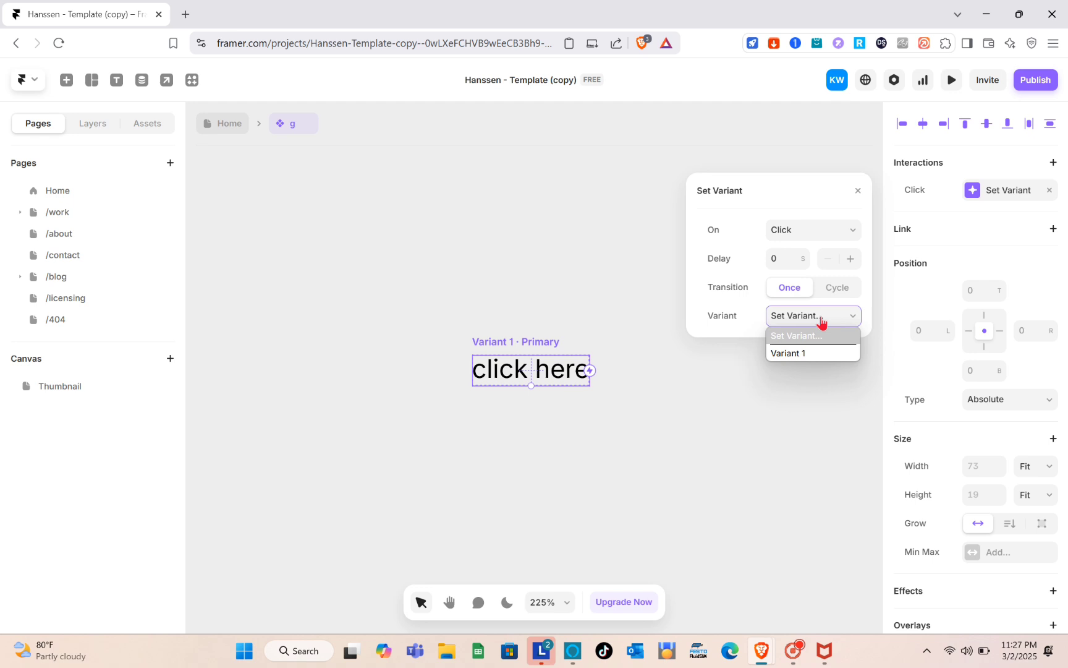
pyautogui.click(815, 353)
pyautogui.click(601, 370)
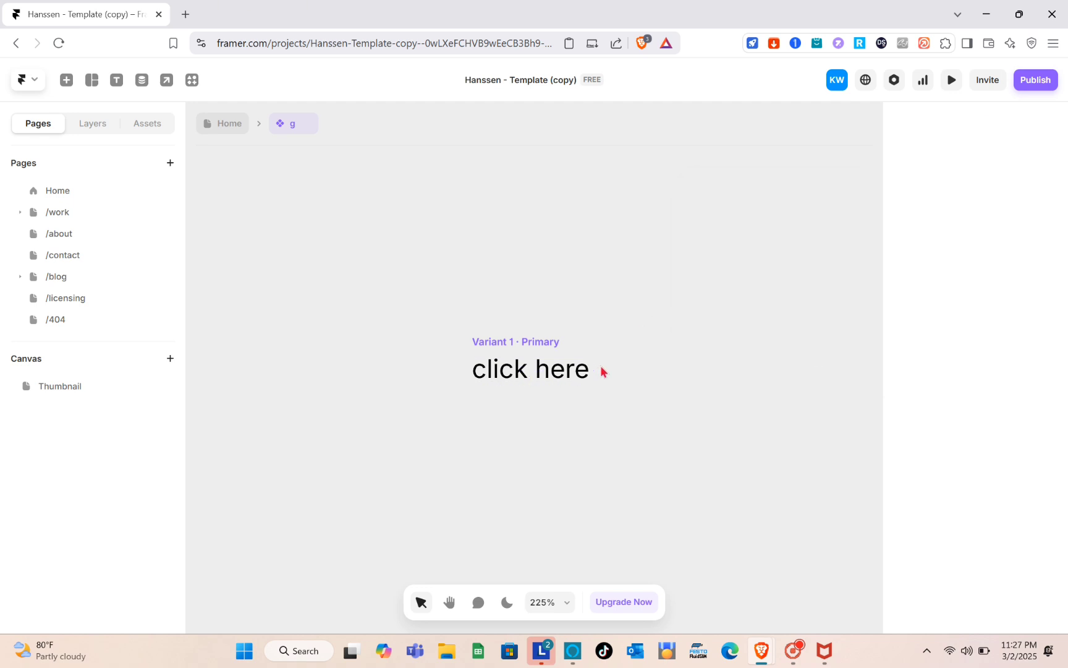
pyautogui.click(526, 373)
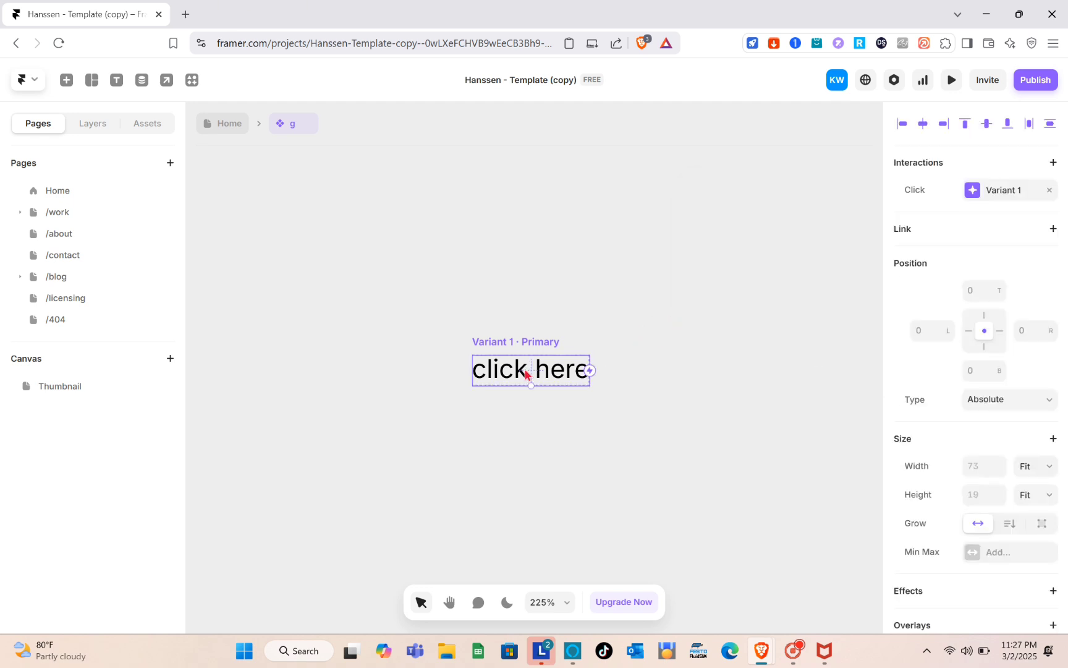
pyautogui.scroll(-3, 727, 339)
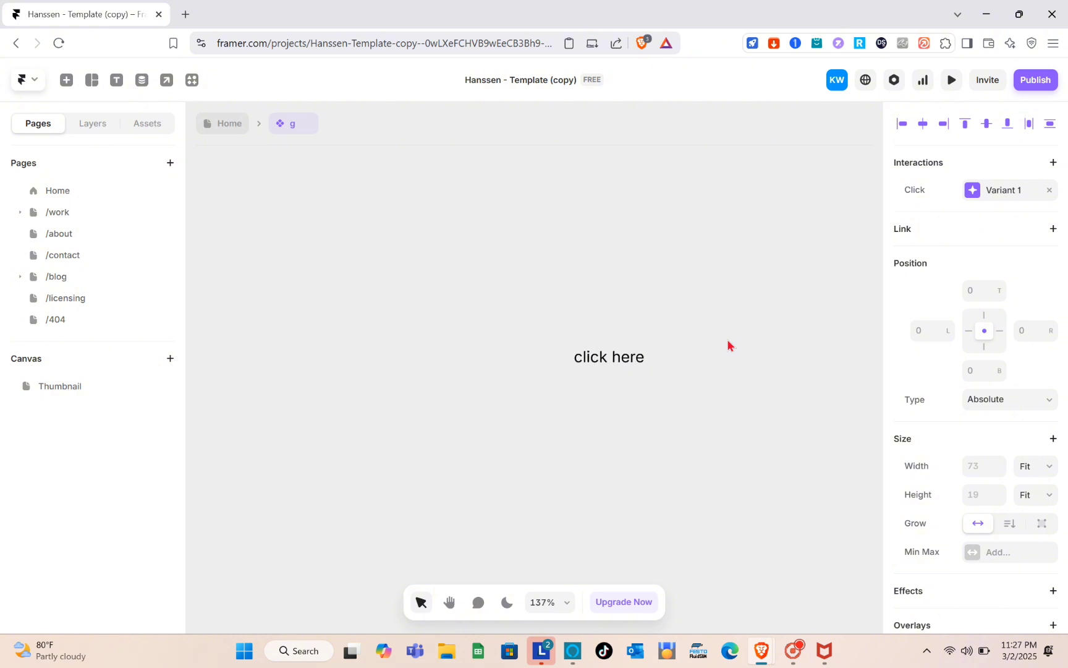
pyautogui.scroll(4, 727, 338)
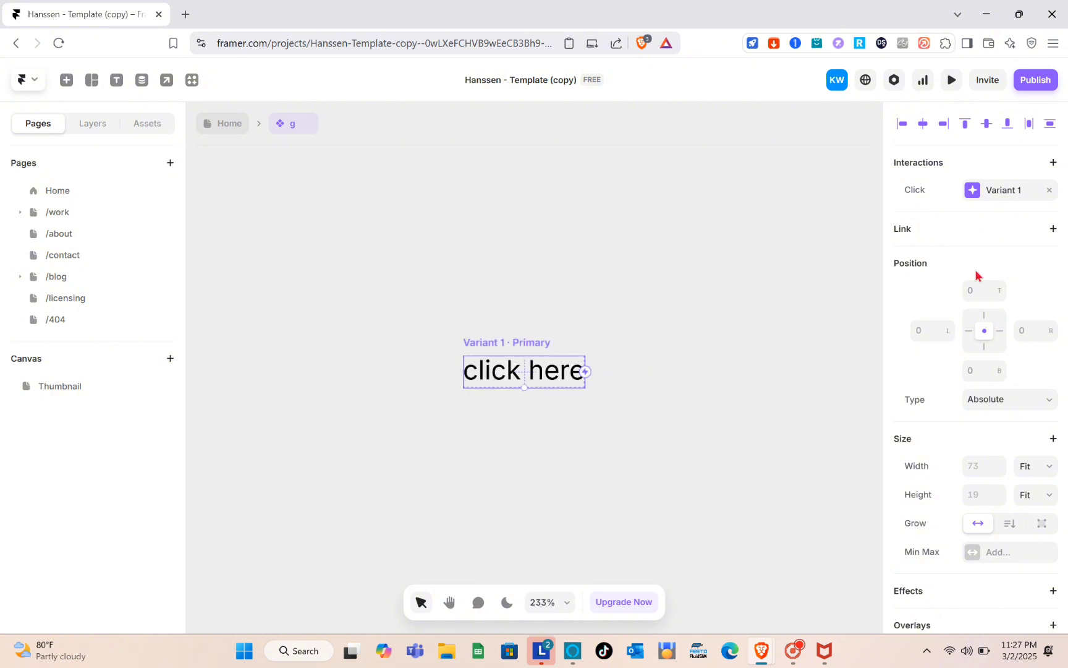